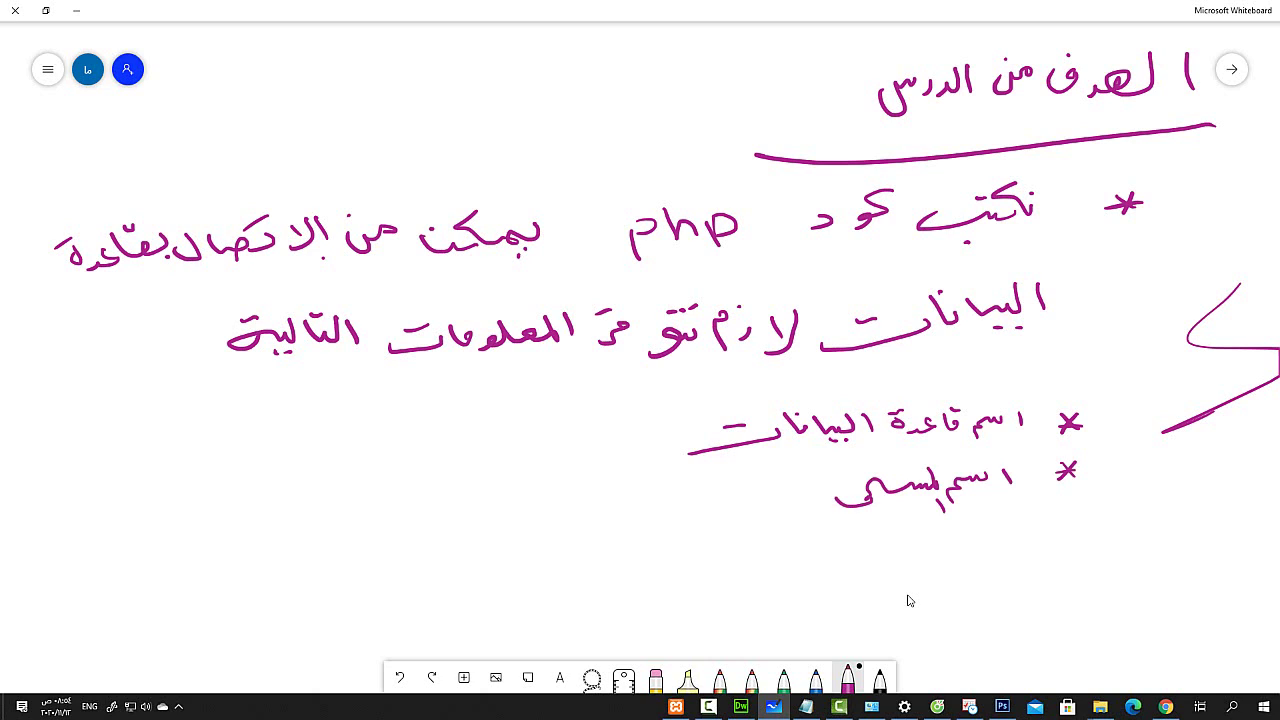
# Complete the handwritten item اسم المستخدم, add list items كلمة المرور and الهوست, and write a short mark beside the database name item
pyautogui.moveTo(888, 462); pyautogui.dragTo(802, 505)
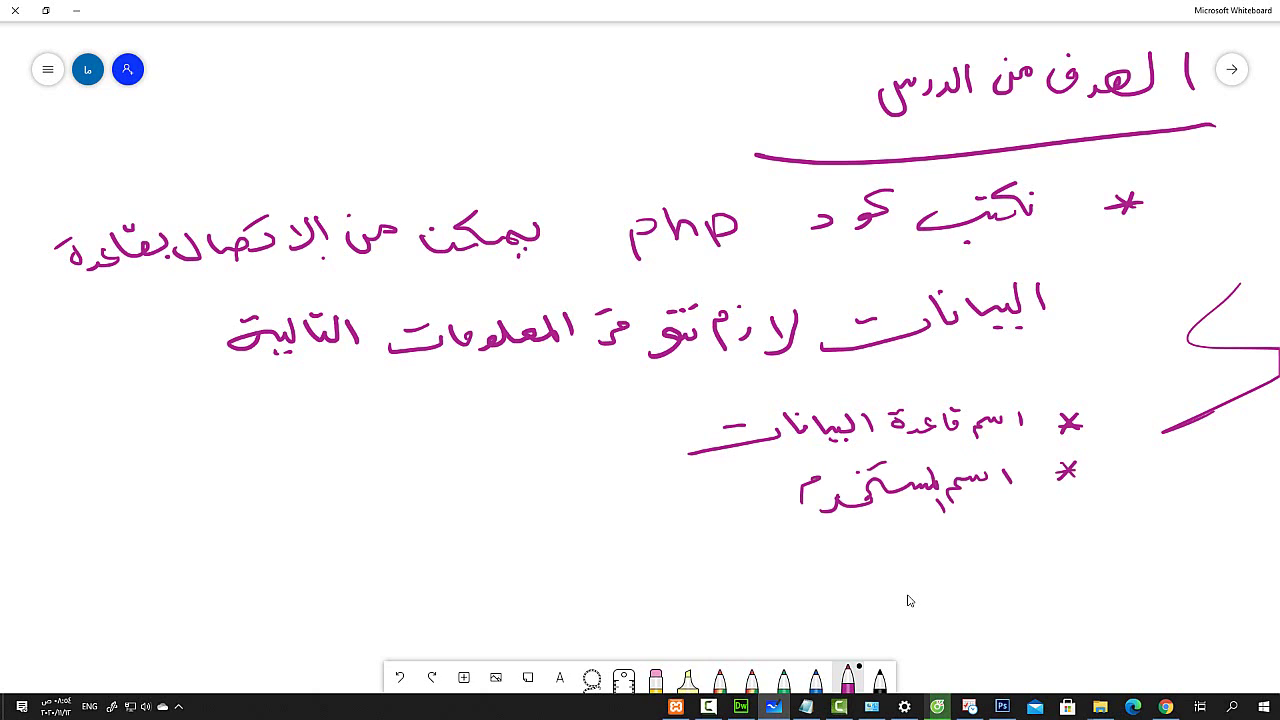
pyautogui.moveTo(1070, 535)
pyautogui.mouseDown()
pyautogui.moveTo(1078, 551)
pyautogui.moveTo(1089, 537)
pyautogui.moveTo(962, 552)
pyautogui.moveTo(956, 536)
pyautogui.moveTo(932, 555)
pyautogui.mouseUp()
pyautogui.moveTo(921, 536)
pyautogui.mouseDown()
pyautogui.moveTo(919, 550)
pyautogui.moveTo(867, 566)
pyautogui.mouseUp()
pyautogui.moveTo(1068, 588); pyautogui.dragTo(1080, 606)
pyautogui.moveTo(1064, 600); pyautogui.dragTo(1078, 594)
pyautogui.moveTo(1022, 578)
pyautogui.mouseDown()
pyautogui.moveTo(1020, 598)
pyautogui.moveTo(970, 598)
pyautogui.moveTo(964, 616)
pyautogui.moveTo(928, 600)
pyautogui.moveTo(856, 608)
pyautogui.mouseUp()
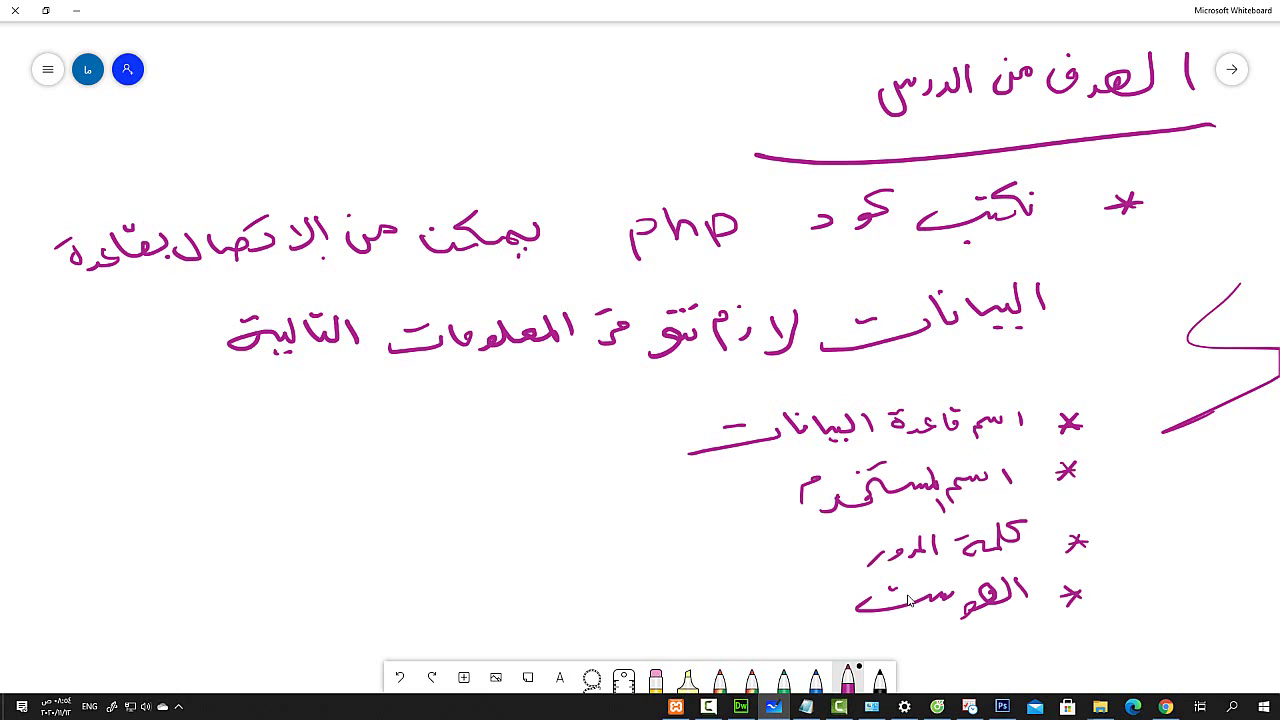
pyautogui.moveTo(640, 440)
pyautogui.mouseDown()
pyautogui.moveTo(602, 426)
pyautogui.moveTo(636, 446)
pyautogui.mouseUp()
# Switch to Dreamweaver, change the displayed site to phplearn and dismiss the missing root folder warning
pyautogui.click(752, 710)
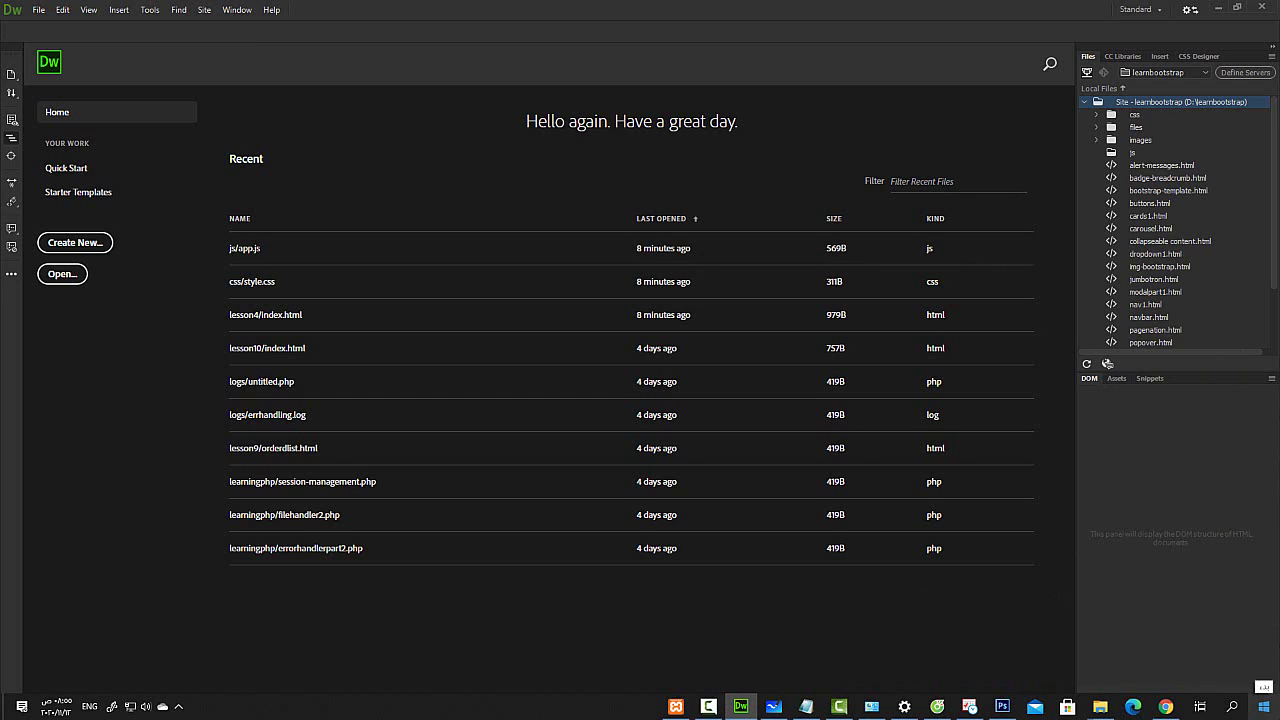
pyautogui.scroll(-2, 1228, 178)
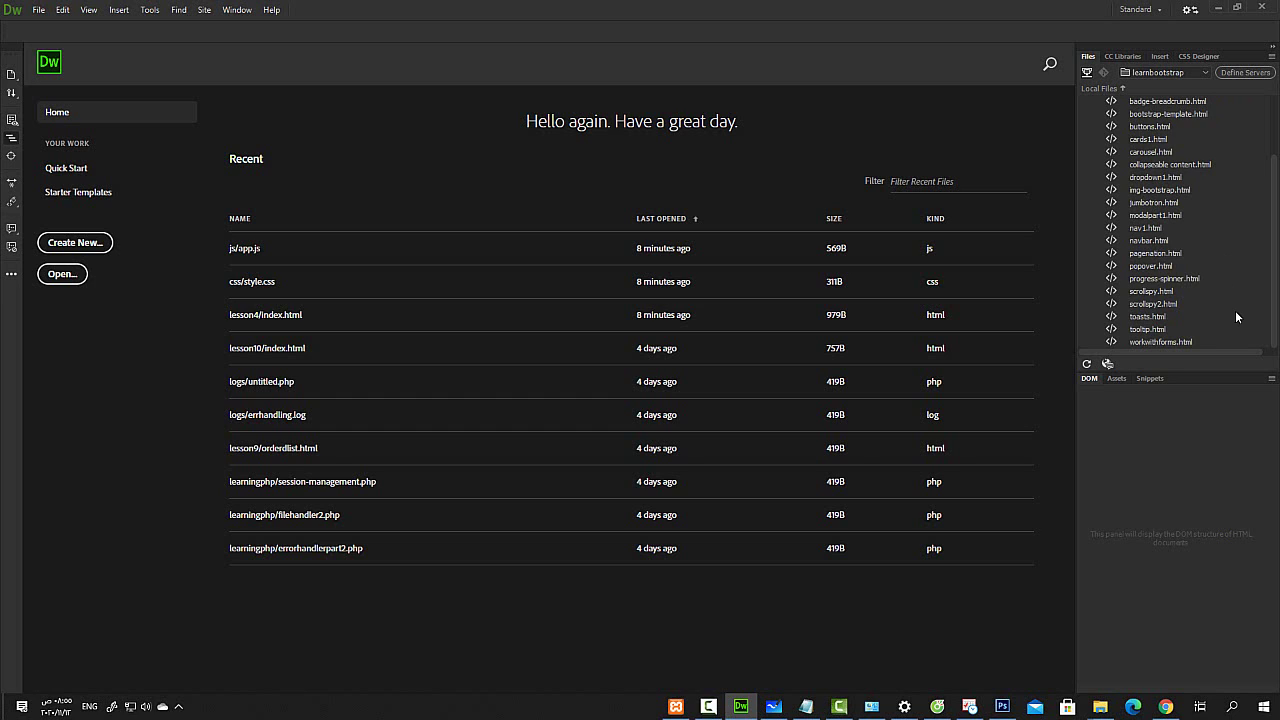
pyautogui.click(1204, 73)
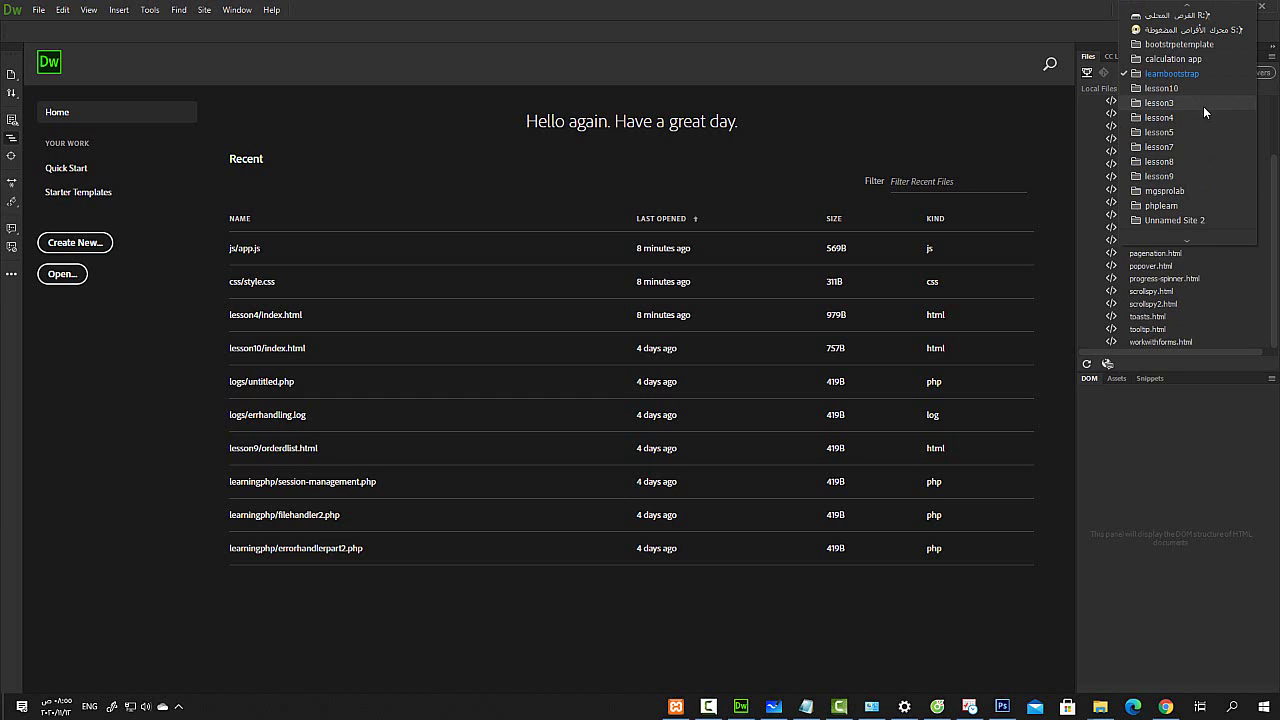
pyautogui.press('Escape')
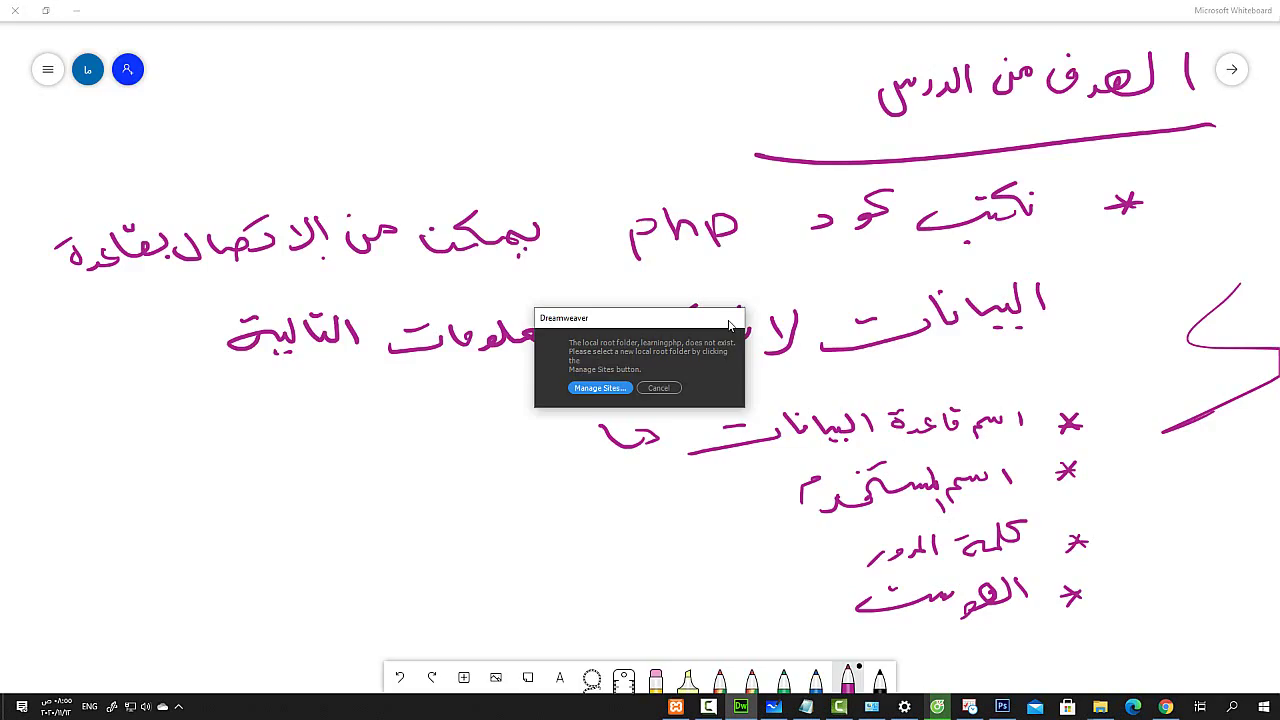
pyautogui.click(734, 317)
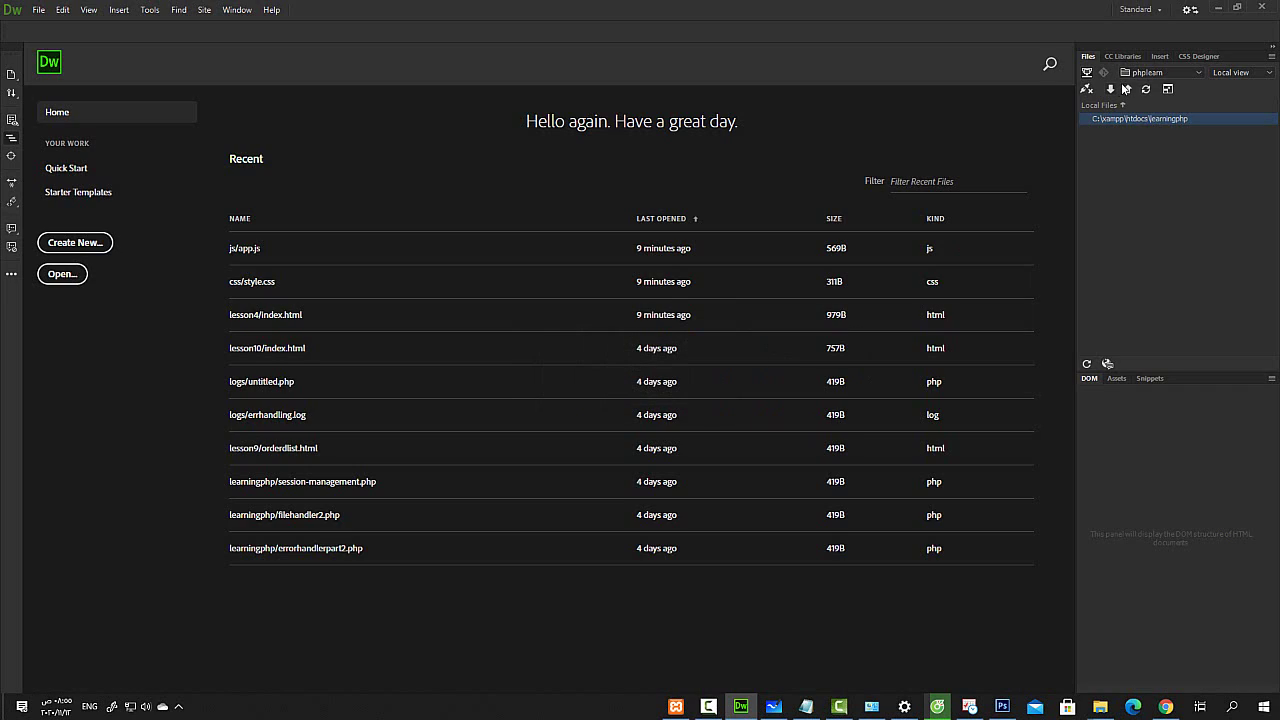
# Look through the available drives and defined sites for a usable PHP site, keeping phplearn selected
pyautogui.click(1152, 74)
pyautogui.scroll(5, 1195, 74)
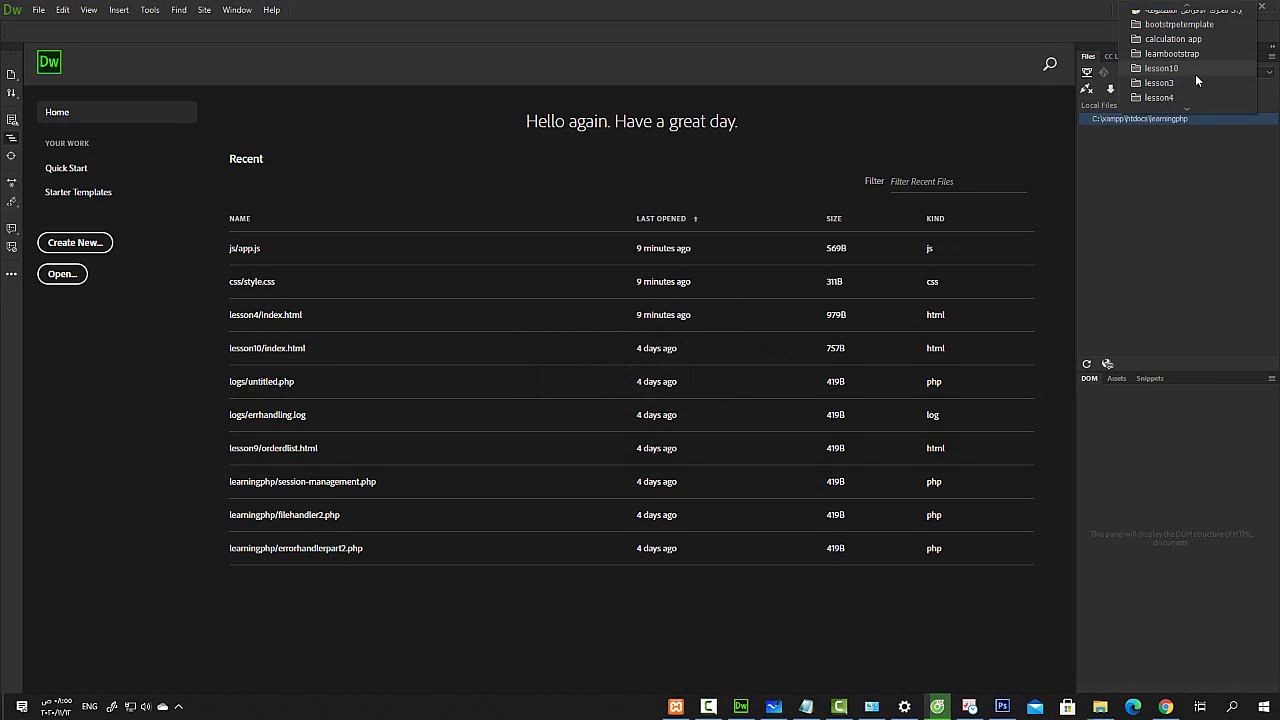
pyautogui.scroll(1, 1195, 74)
pyautogui.scroll(3, 1201, 70)
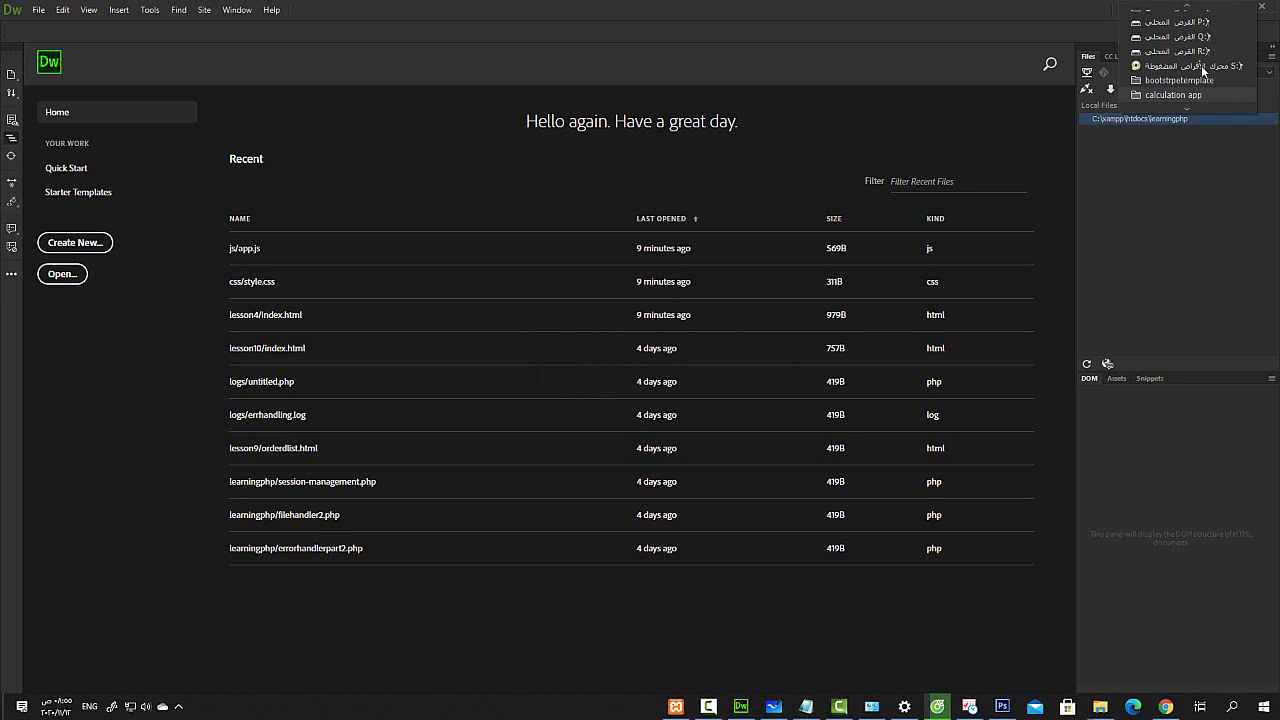
pyautogui.scroll(4, 1203, 70)
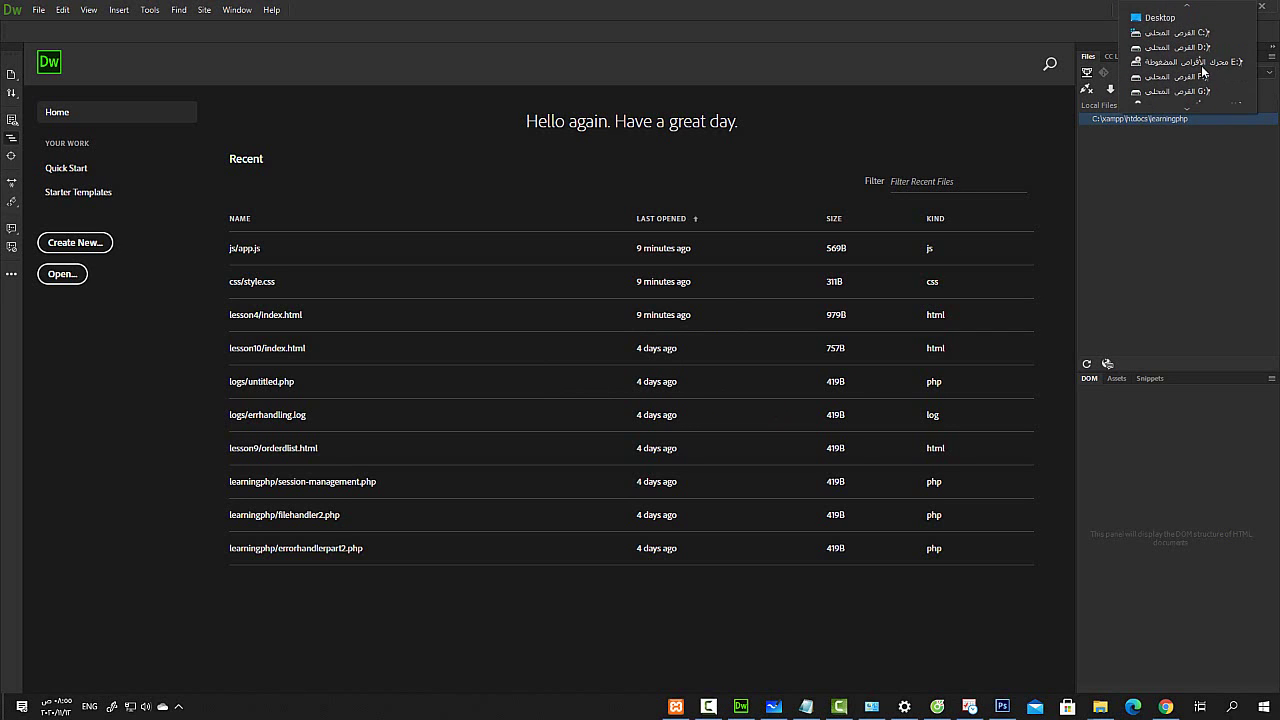
pyautogui.scroll(-6, 1203, 68)
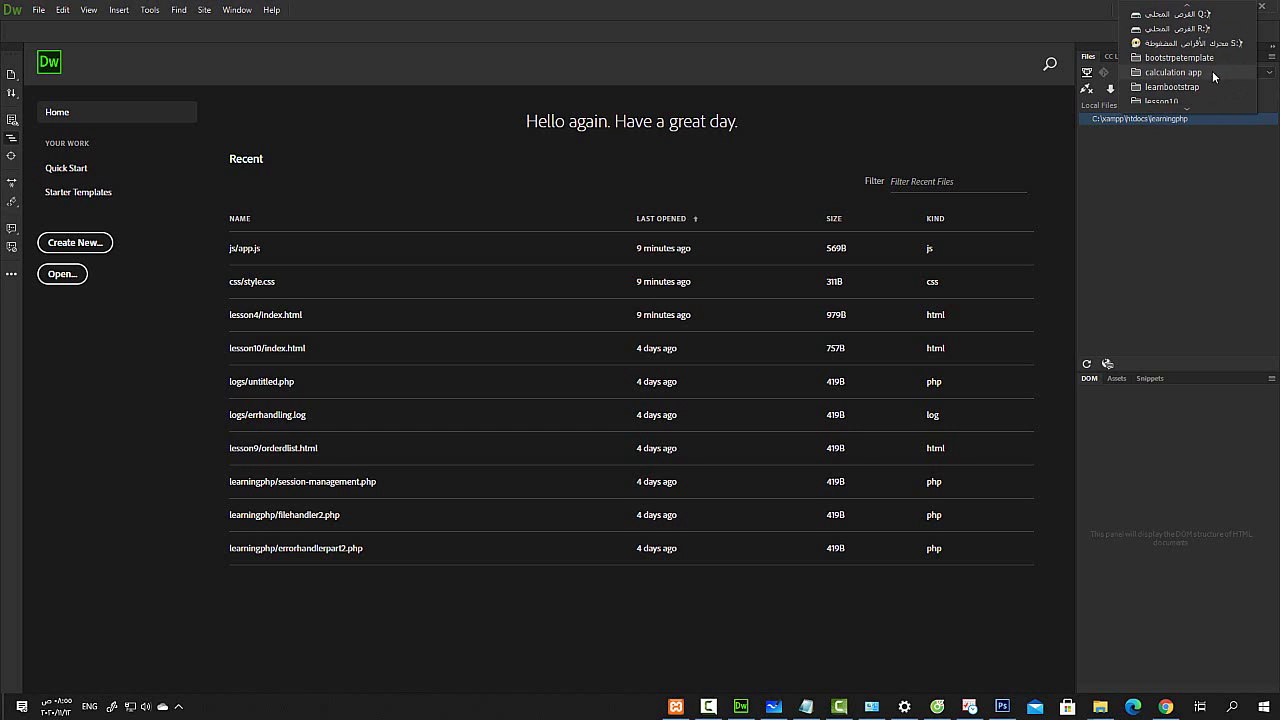
pyautogui.scroll(-4, 1212, 71)
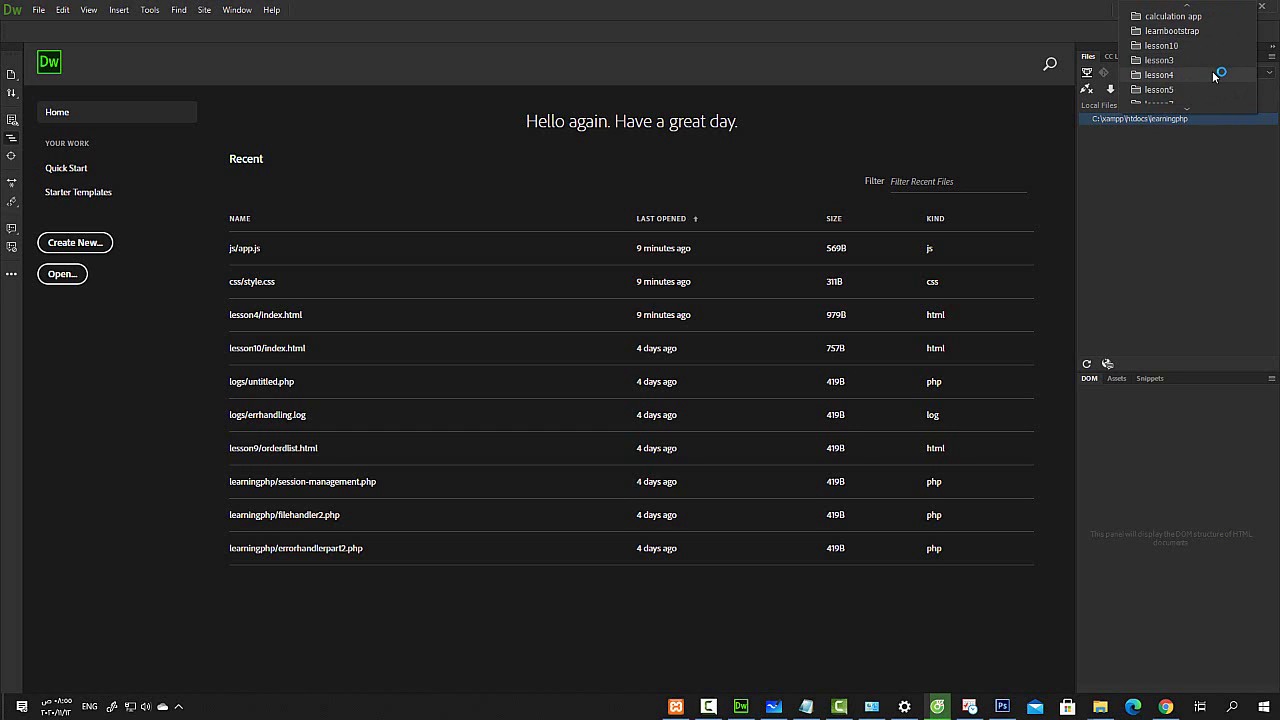
pyautogui.scroll(-6, 1213, 76)
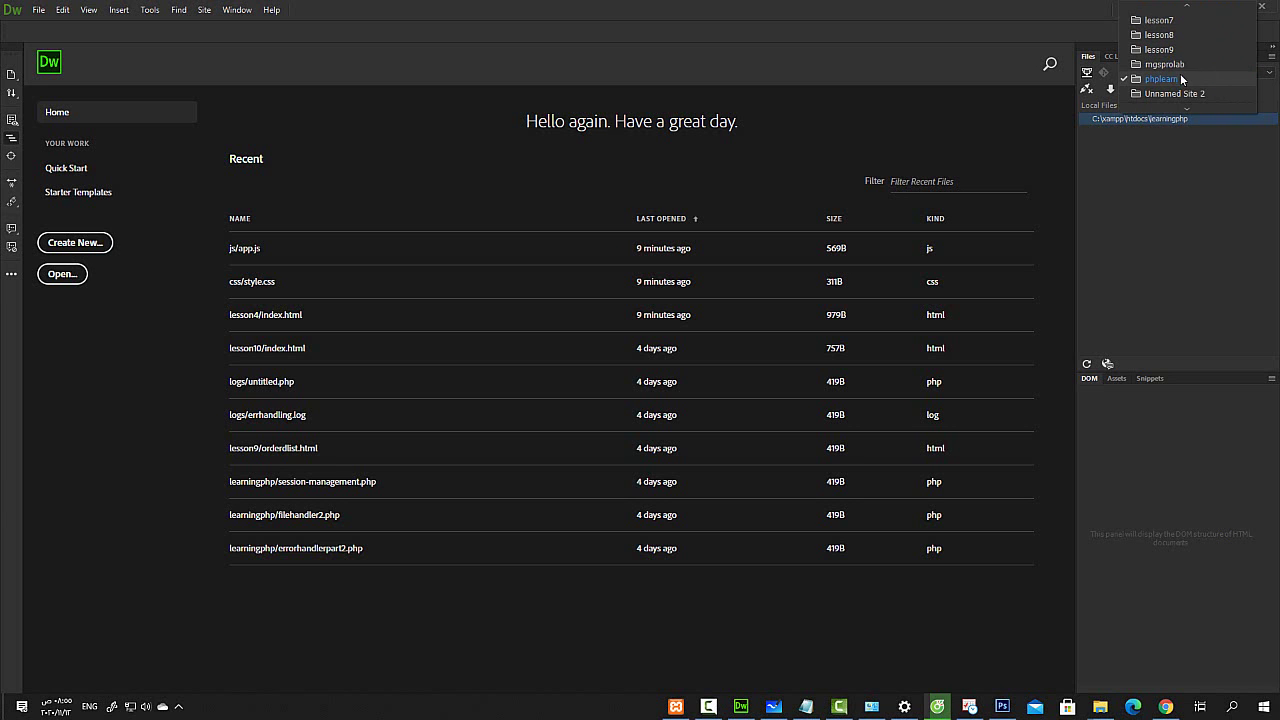
pyautogui.scroll(-1, 1180, 73)
pyautogui.click(1236, 270)
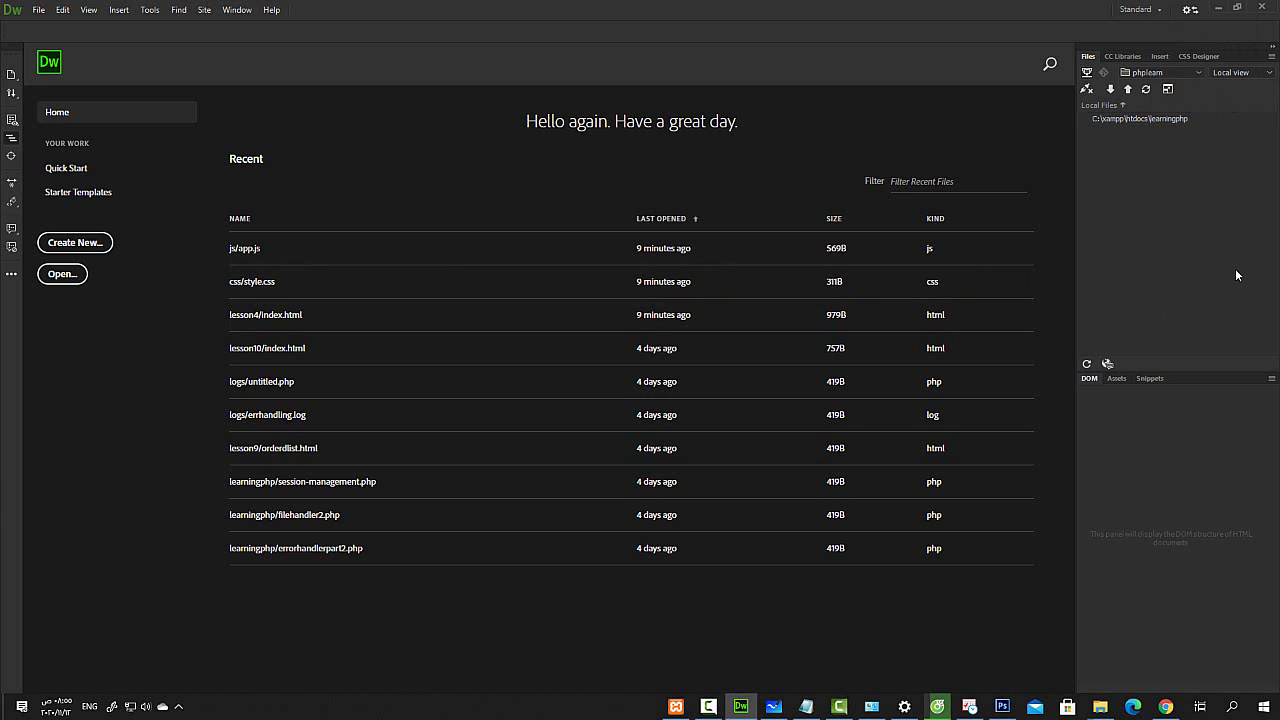
# Switch to File Explorer and copy the learningphp folder from the WEB folder on the TOSHIBA EXT (Q:) drive
pyautogui.press('super+d')
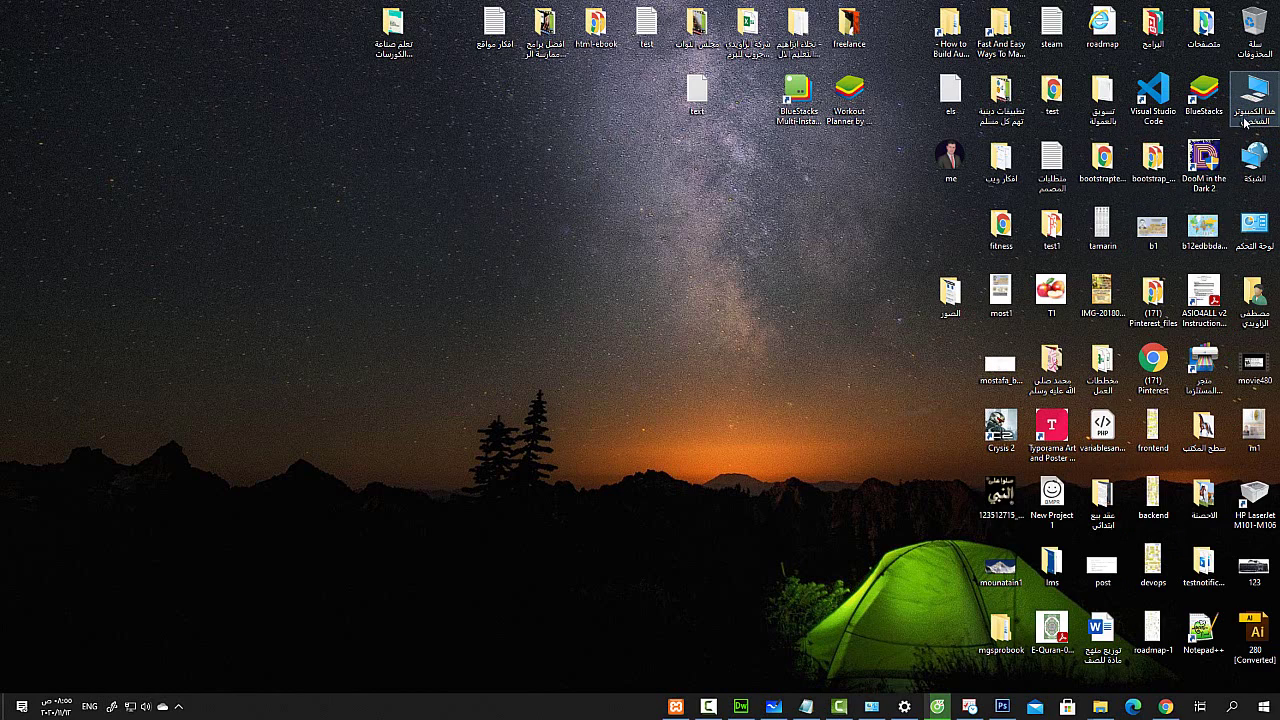
pyautogui.doubleClick(1245, 120)
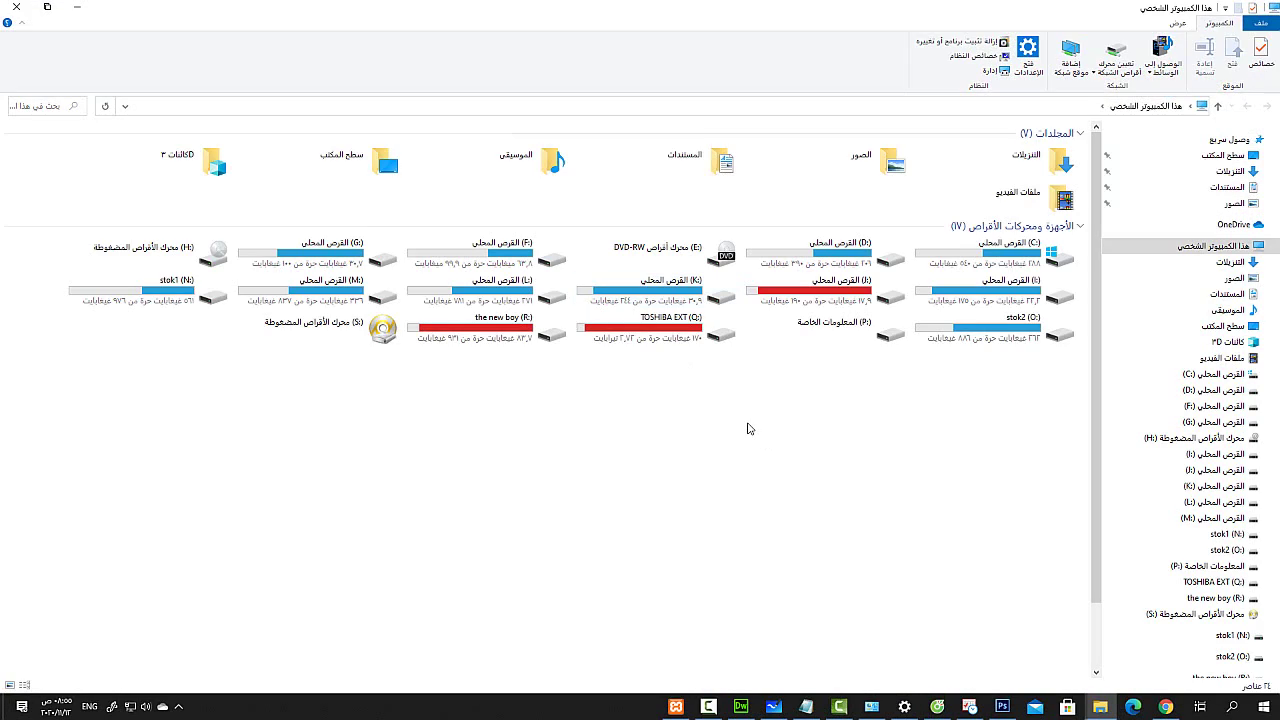
pyautogui.doubleClick(648, 338)
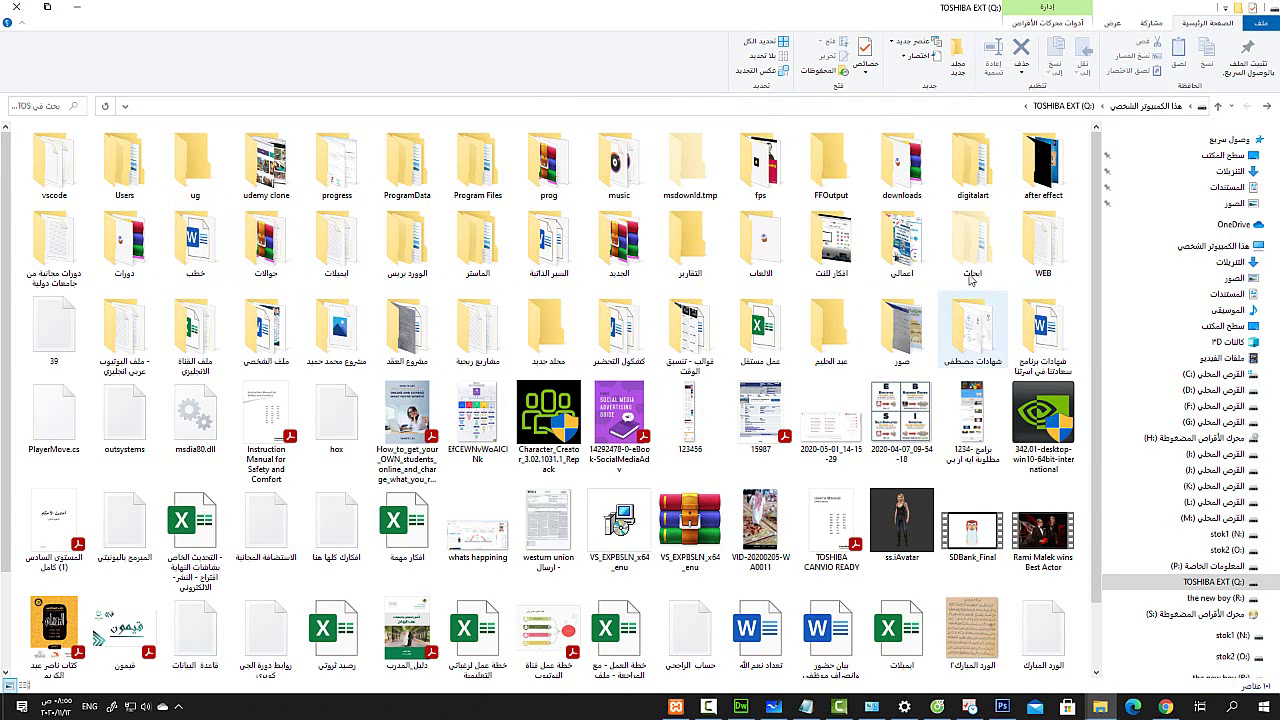
pyautogui.click(1038, 255)
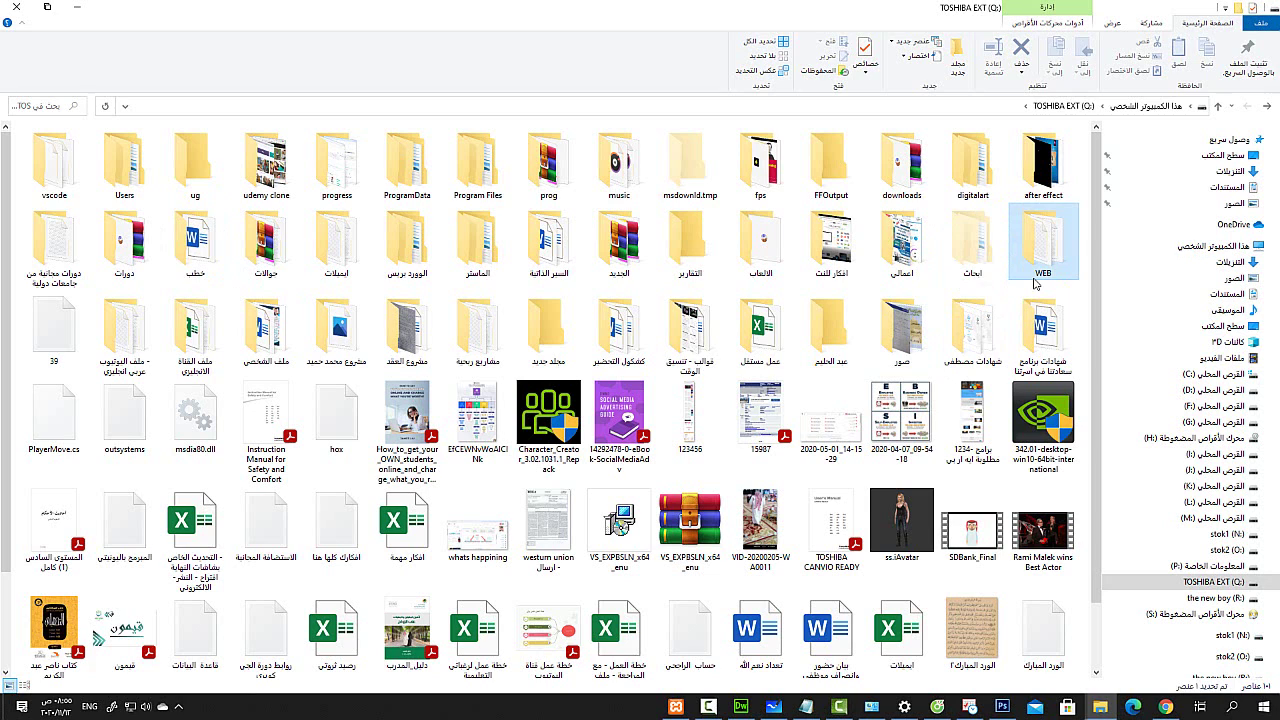
pyautogui.doubleClick(1035, 282)
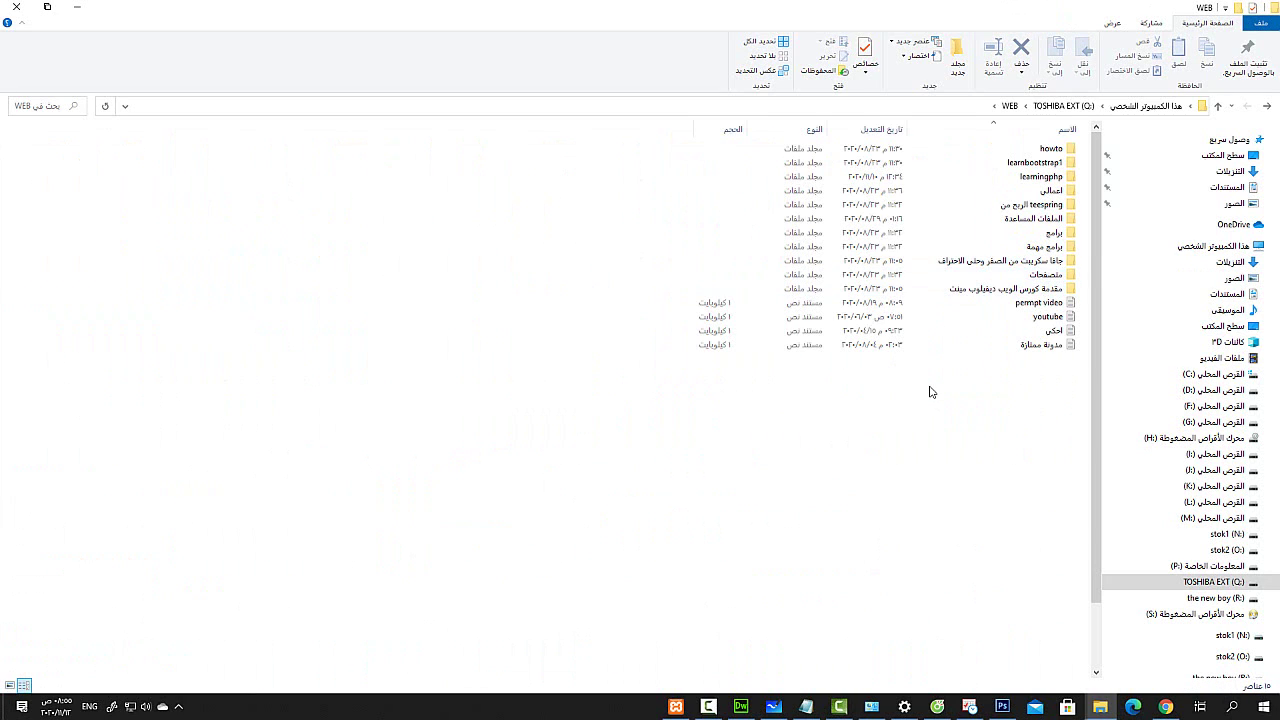
pyautogui.click(1015, 178)
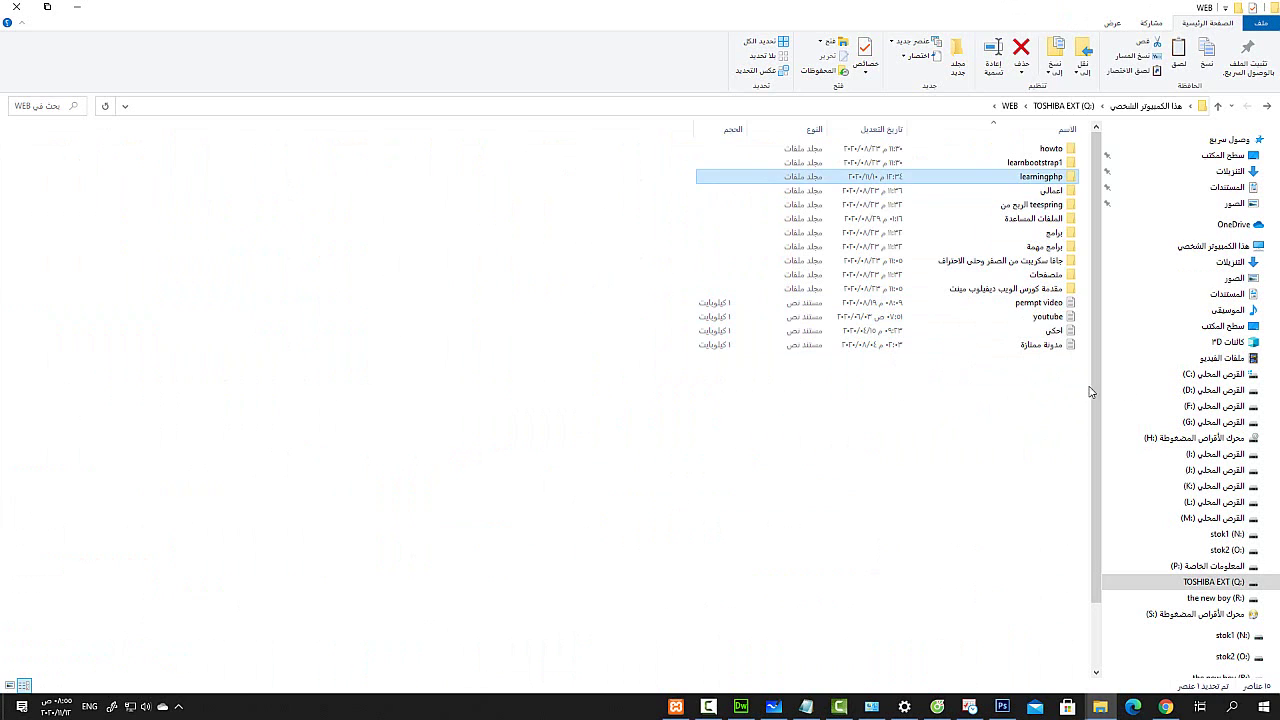
# Paste the learningphp folder into D:\xampp\htdocs
pyautogui.click(1215, 374)
pyautogui.doubleClick(1041, 262)
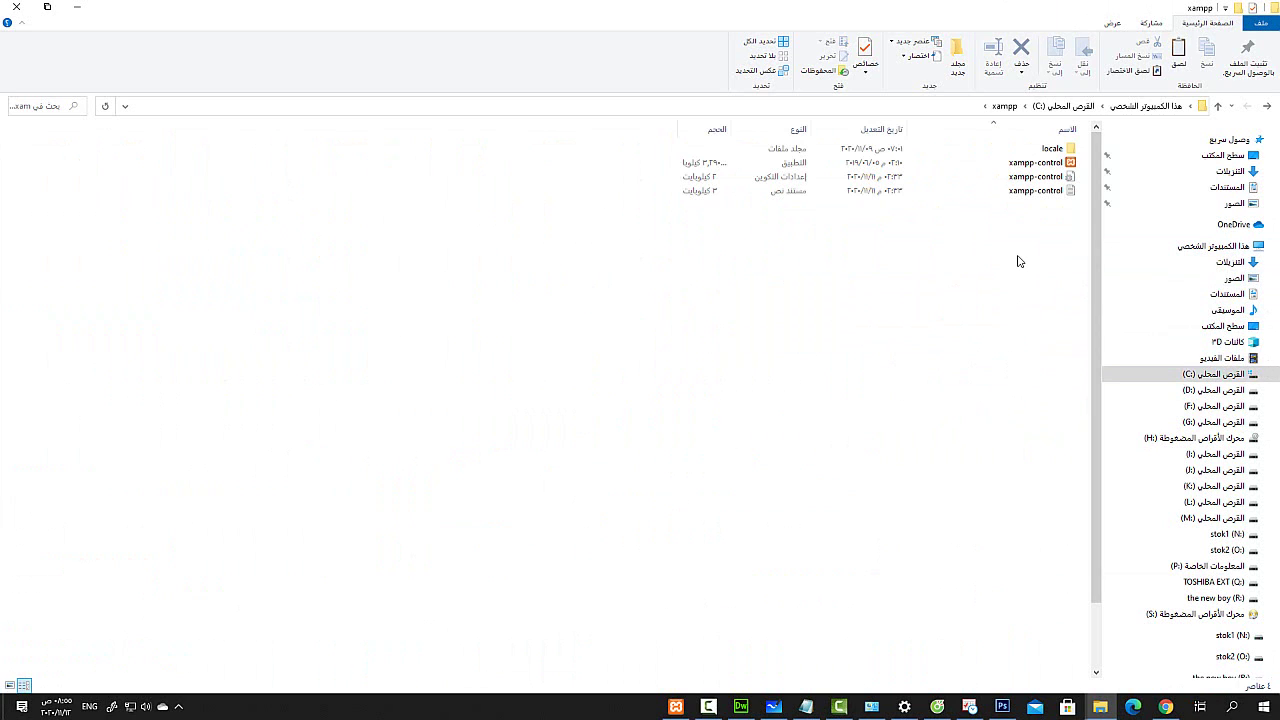
pyautogui.click(1180, 391)
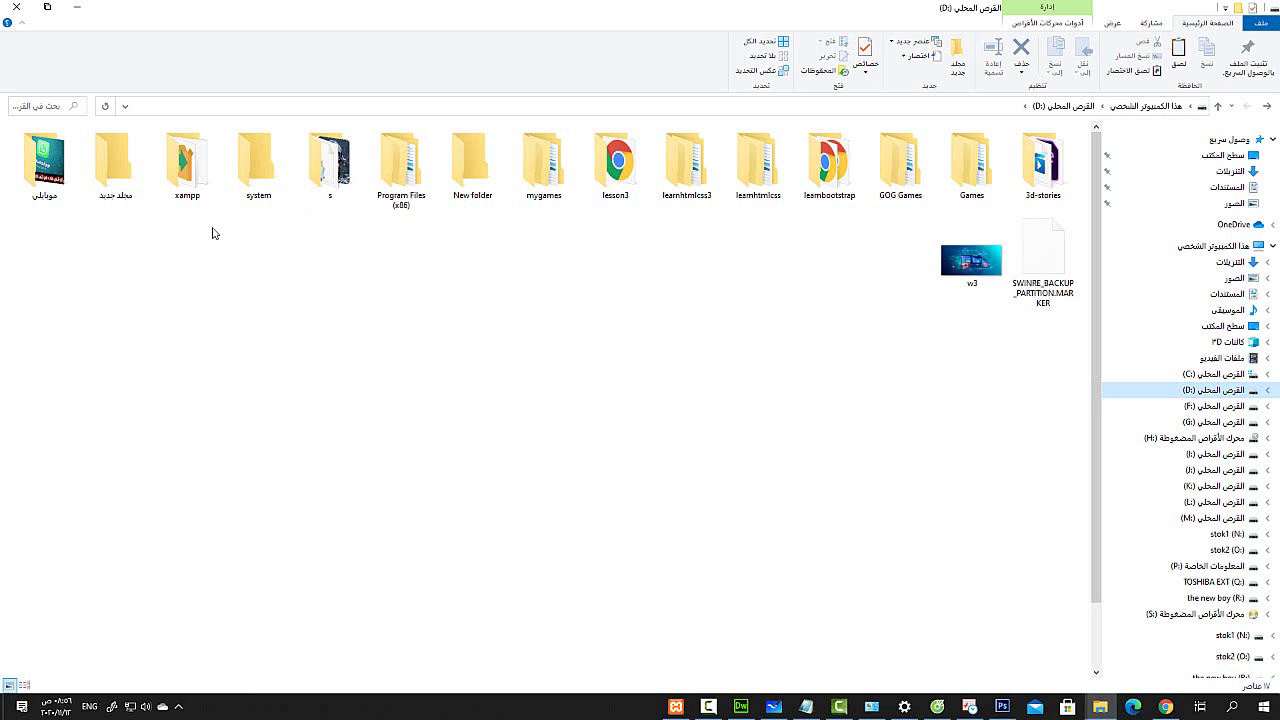
pyautogui.doubleClick(187, 165)
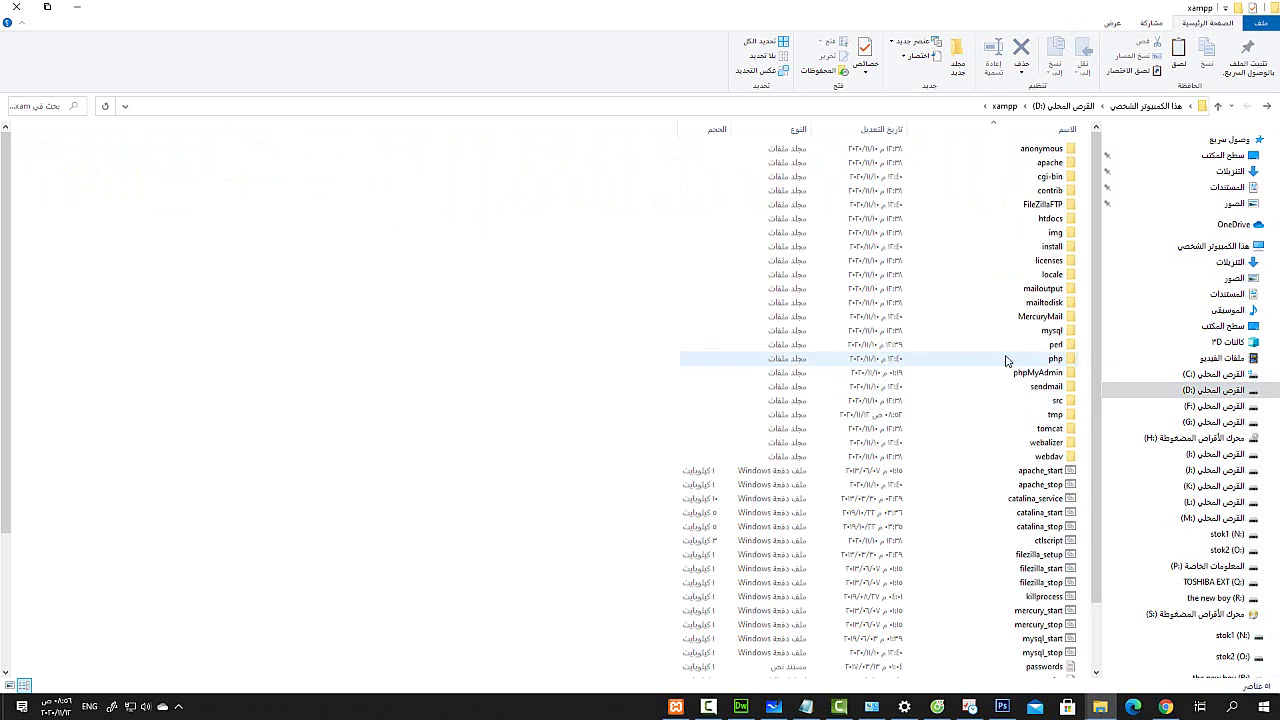
pyautogui.click(1049, 224)
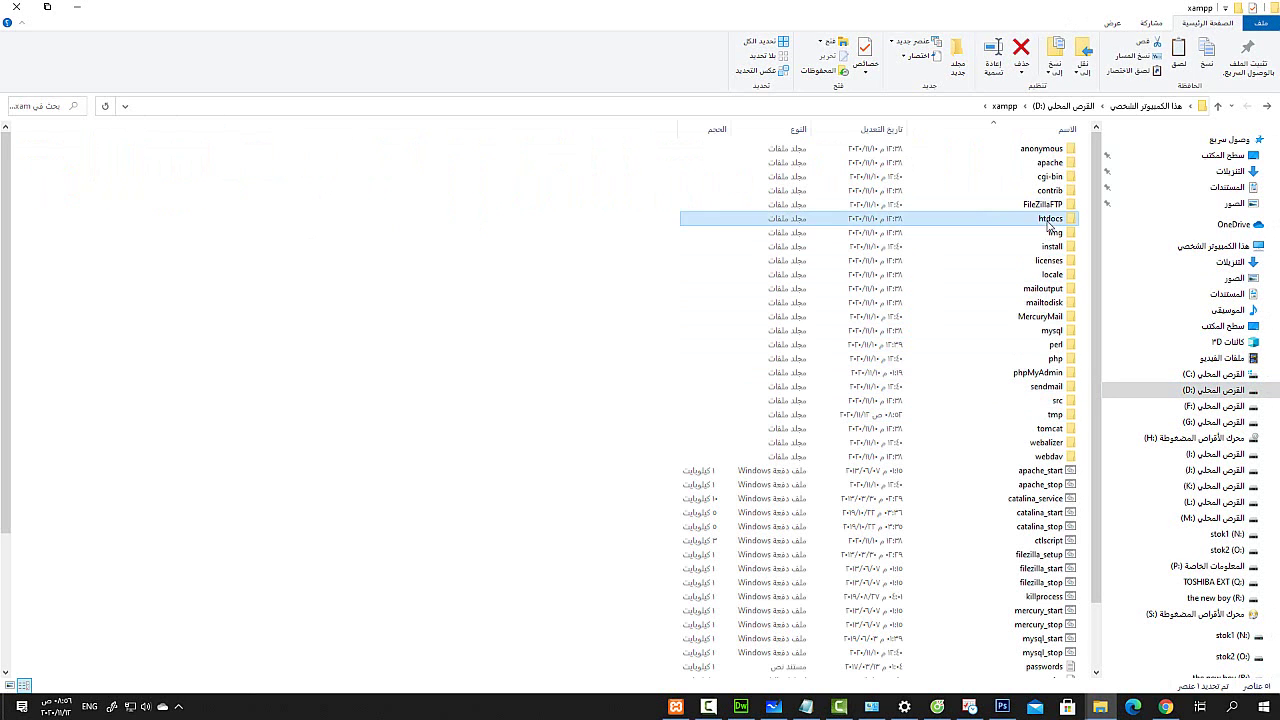
pyautogui.doubleClick(1049, 224)
pyautogui.rightClick(937, 317)
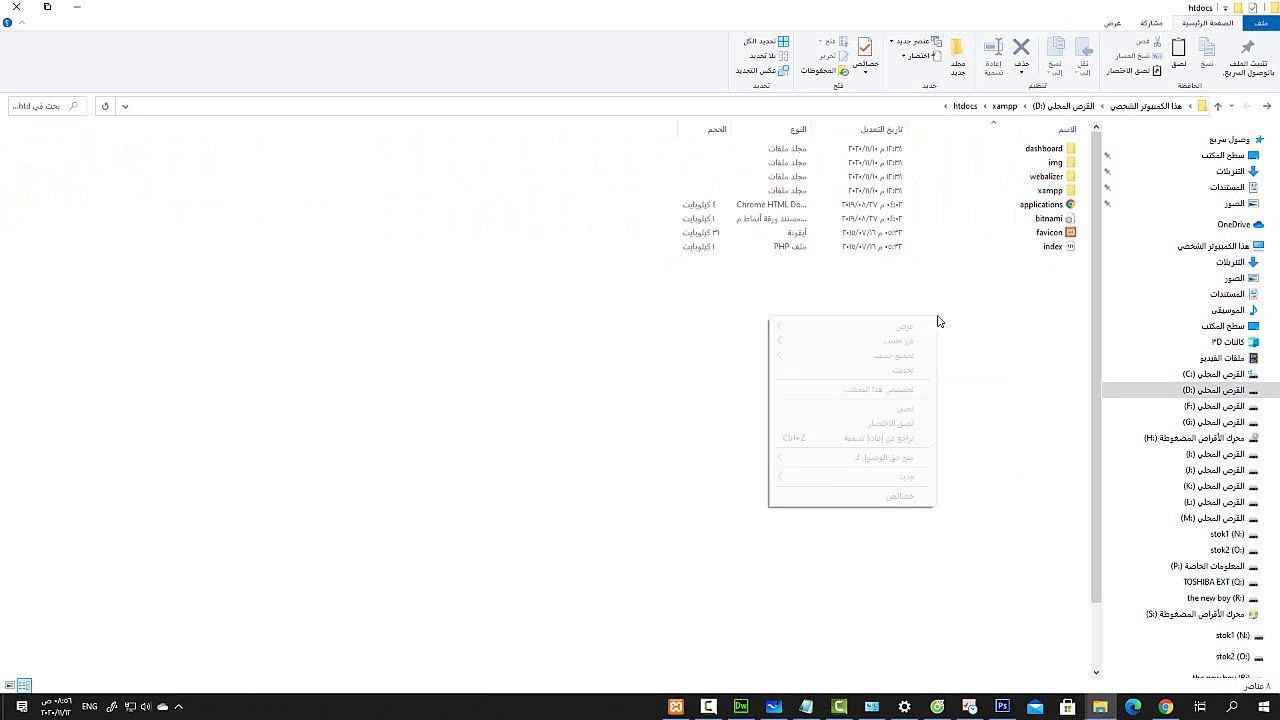
pyautogui.click(915, 411)
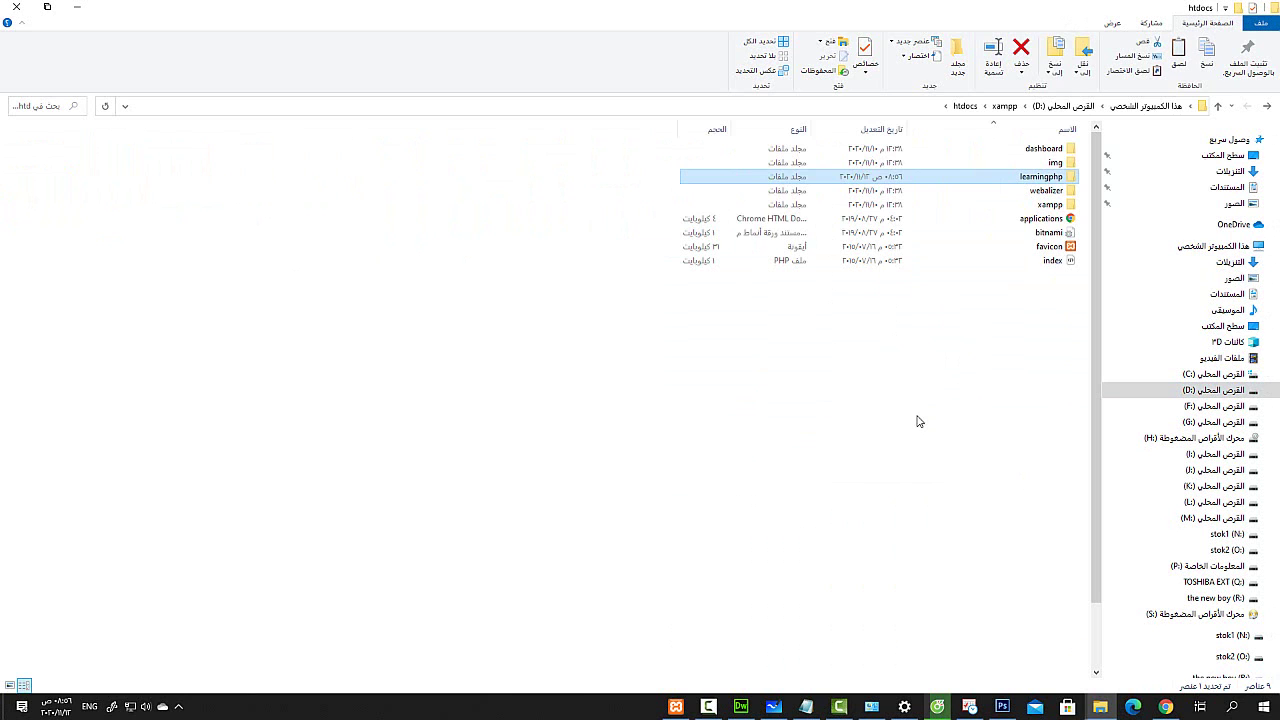
# Return to Dreamweaver and start a new site named learningmysql
pyautogui.click(741, 706)
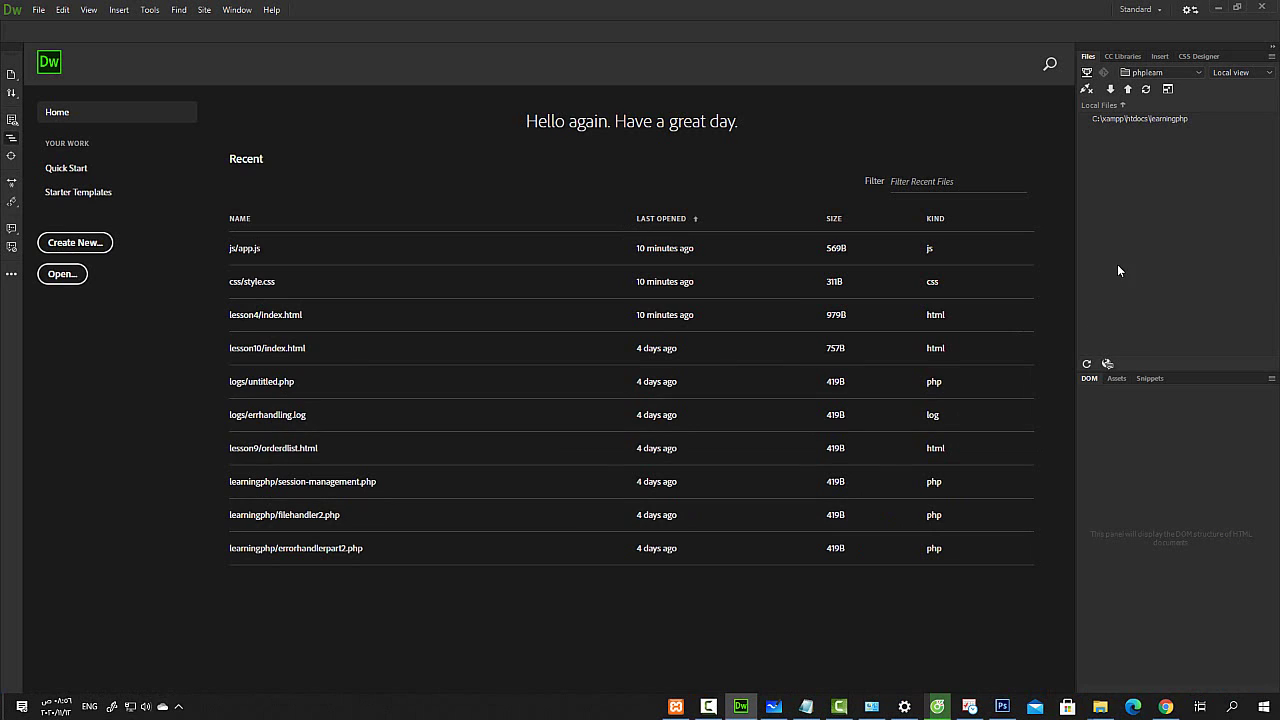
pyautogui.click(204, 10)
pyautogui.click(215, 25)
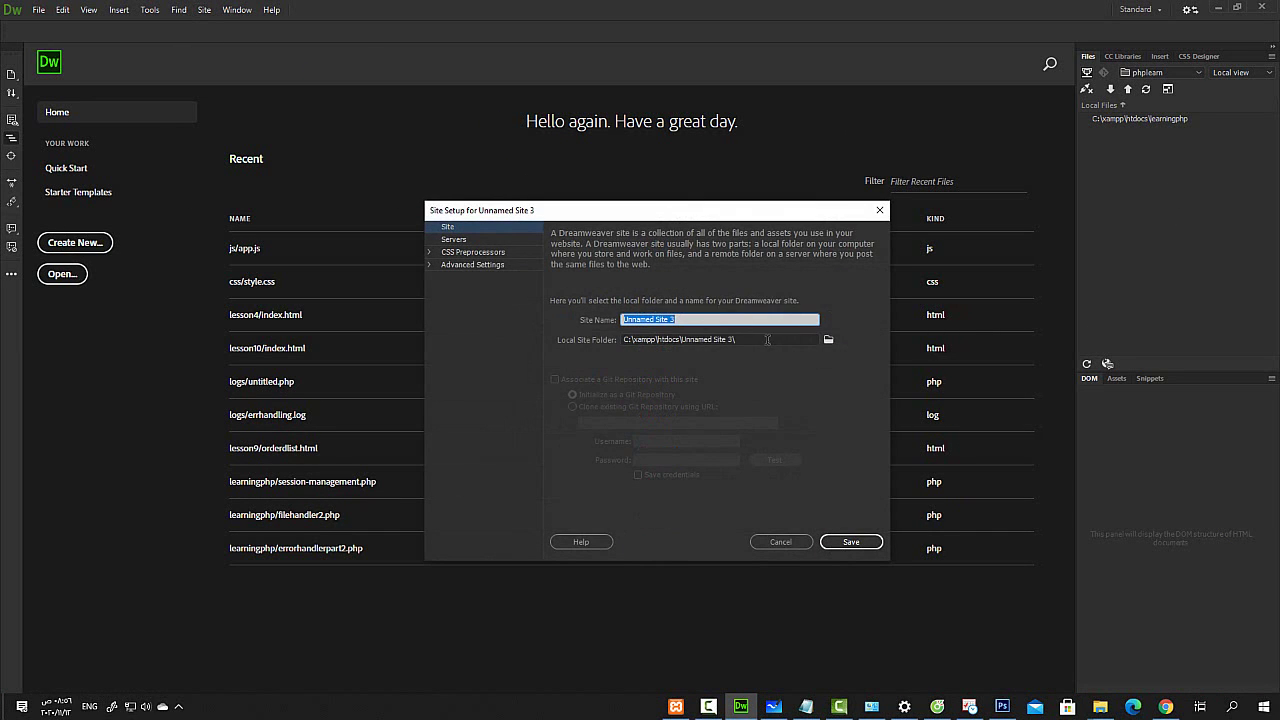
pyautogui.write('learn')
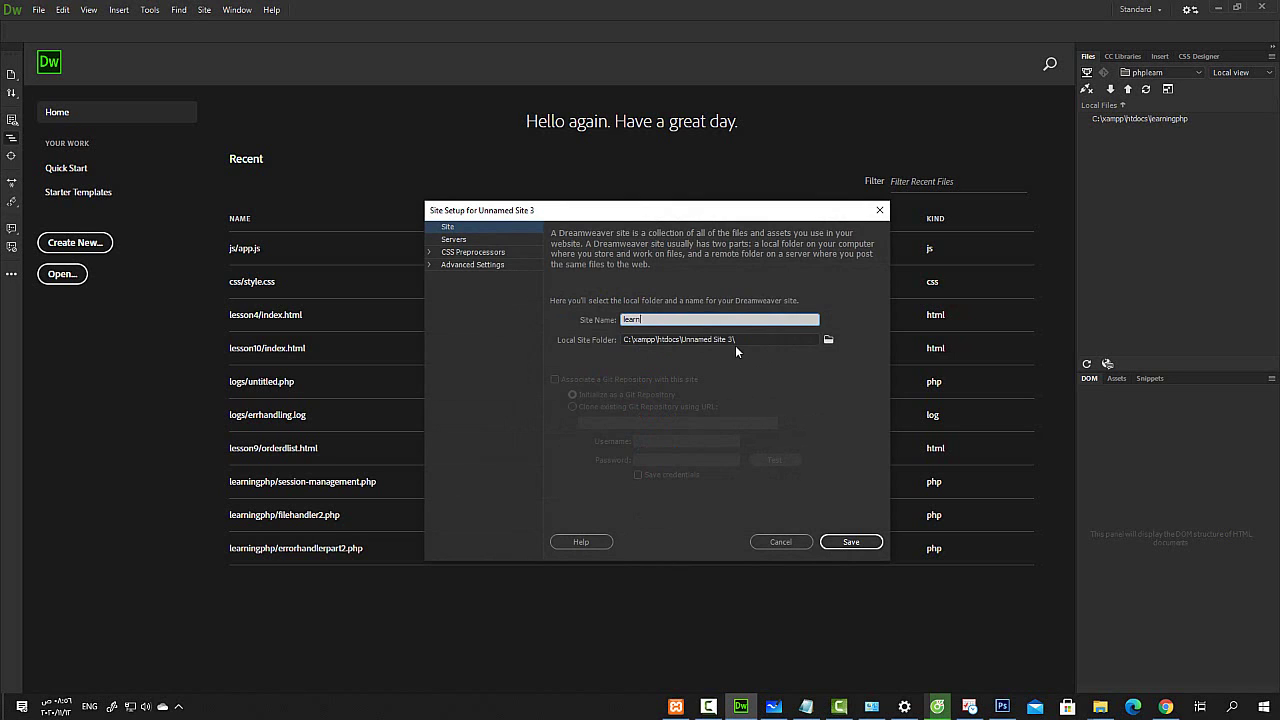
pyautogui.write('ingmysql')
# Set the new site's local folder to D:\xampp\htdocs\learningphp
pyautogui.click(828, 339)
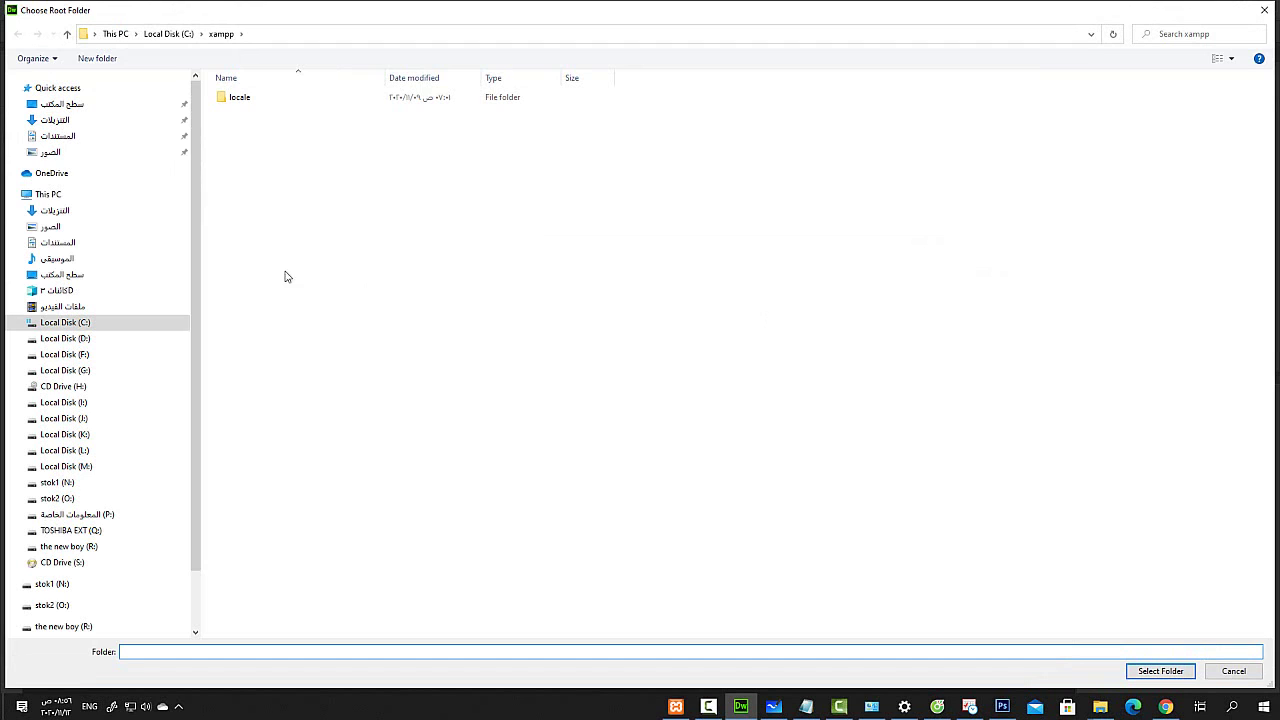
pyautogui.click(128, 340)
pyautogui.doubleClick(270, 266)
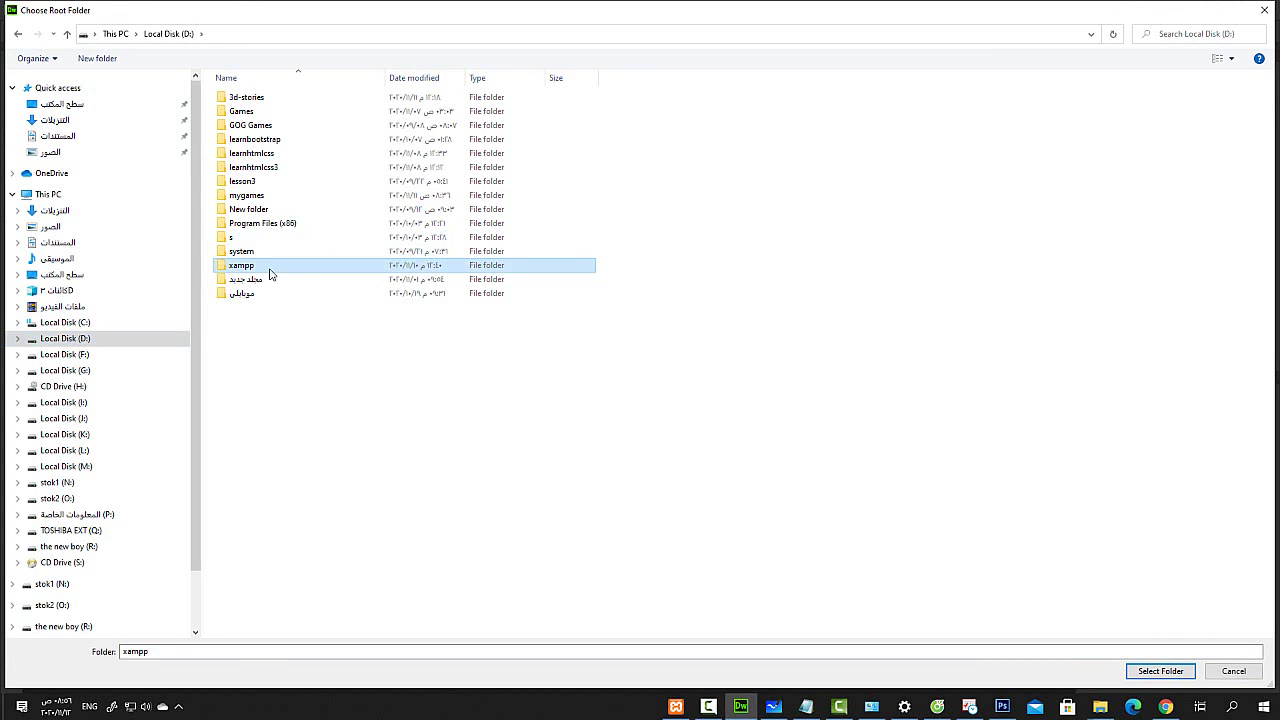
pyautogui.doubleClick(300, 170)
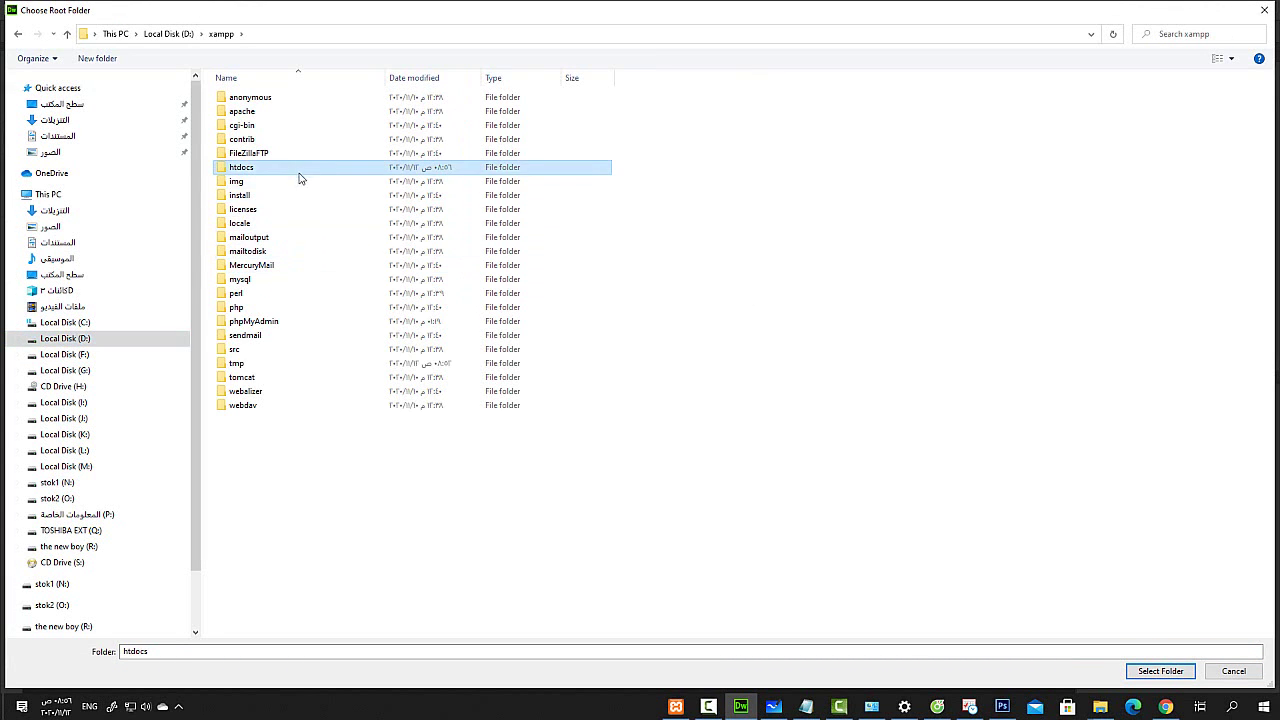
pyautogui.doubleClick(285, 129)
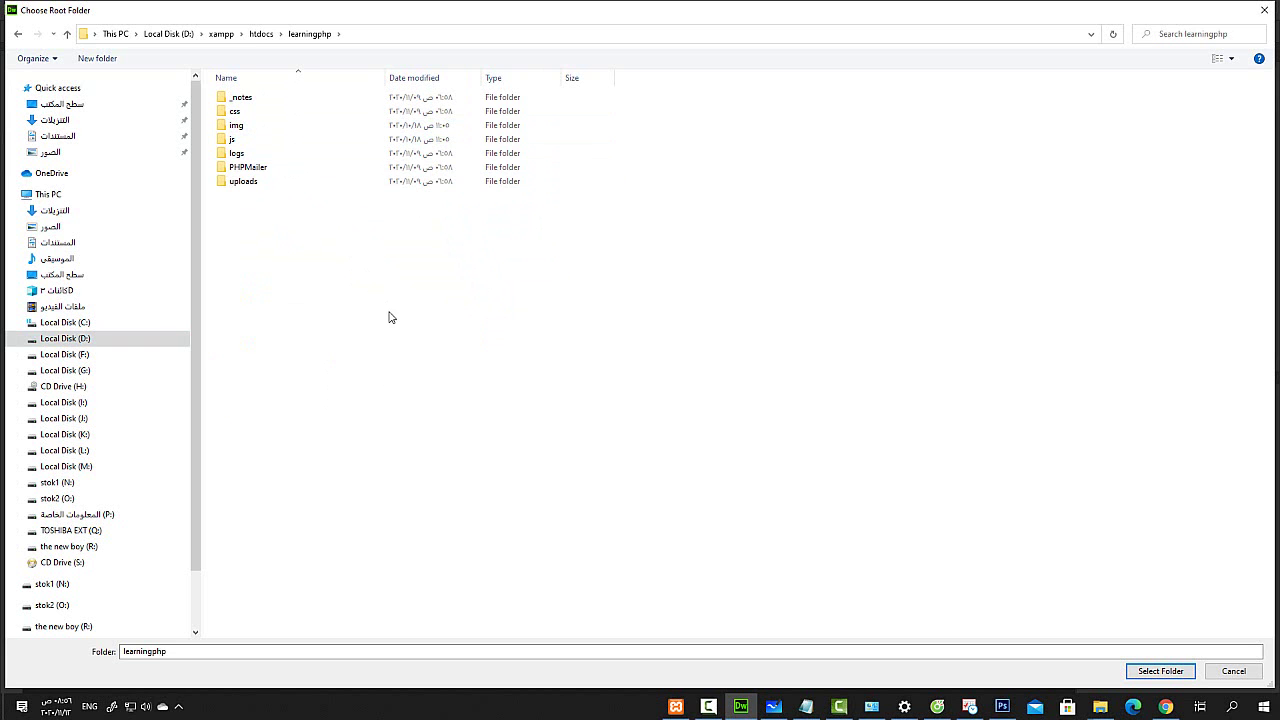
pyautogui.click(1164, 671)
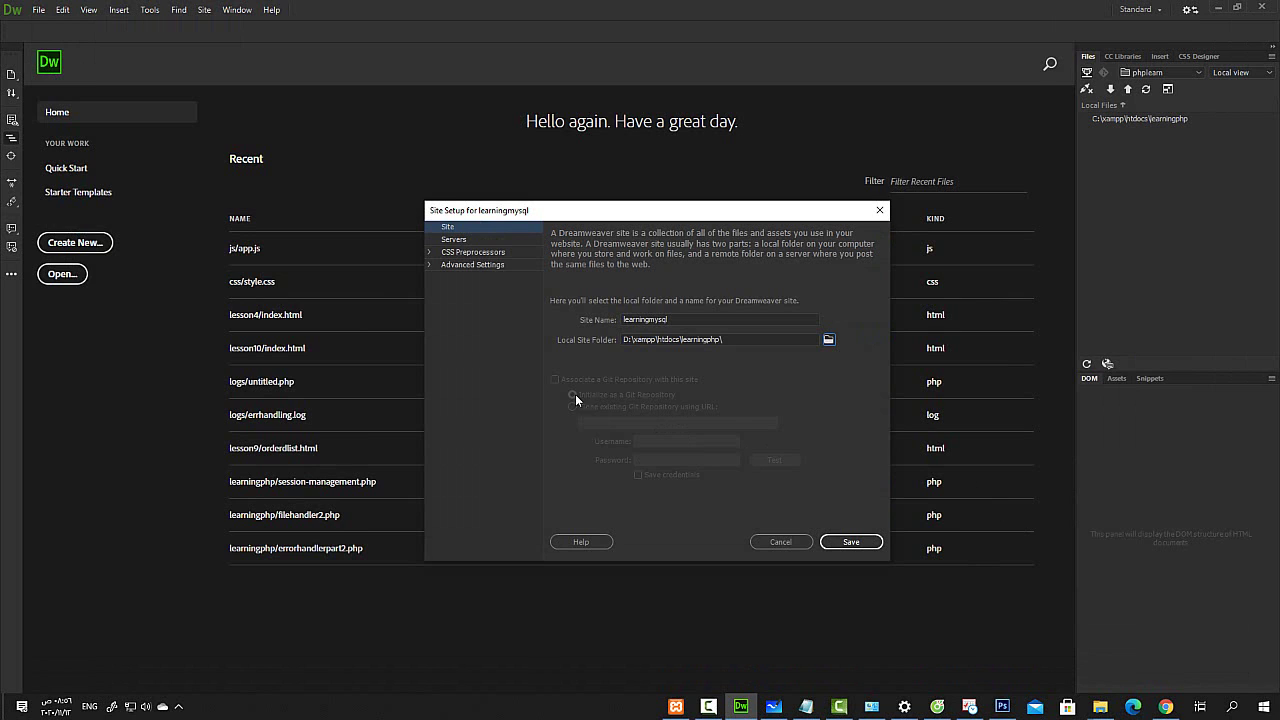
# Add a new server to the learningmysql site setup and set its connection type to Local/Network
pyautogui.click(452, 241)
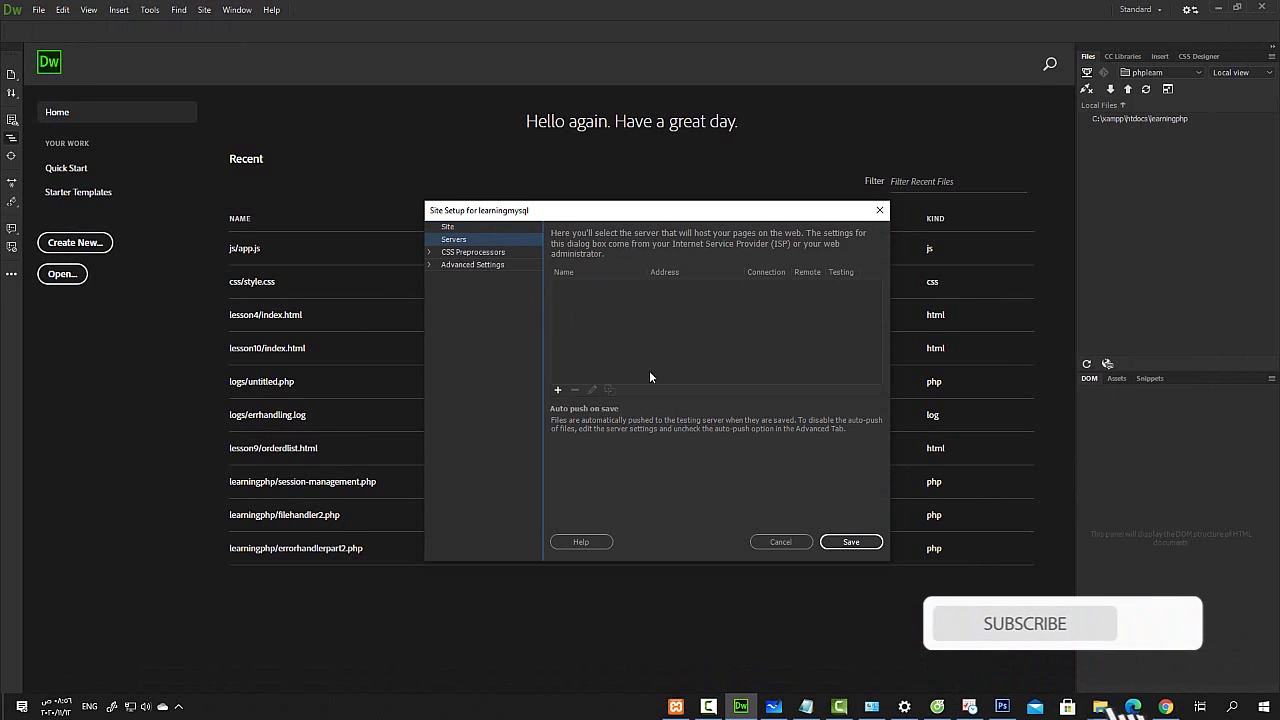
pyautogui.click(559, 391)
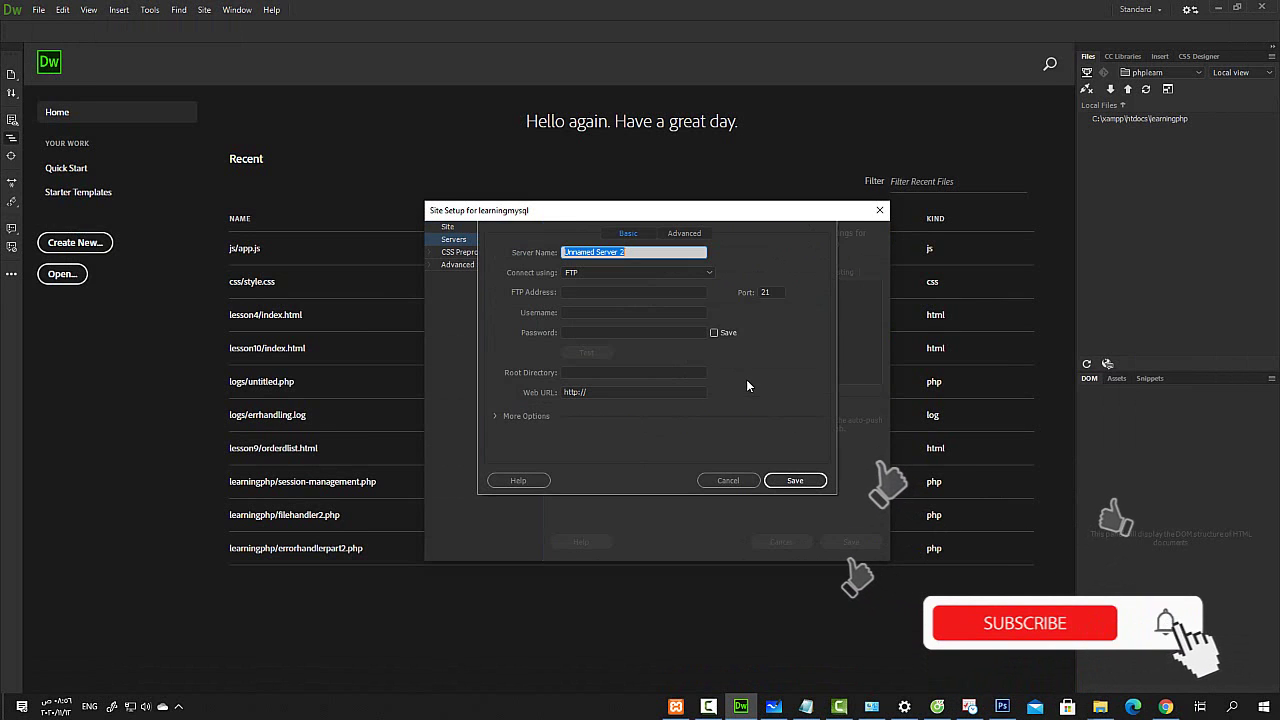
pyautogui.click(650, 272)
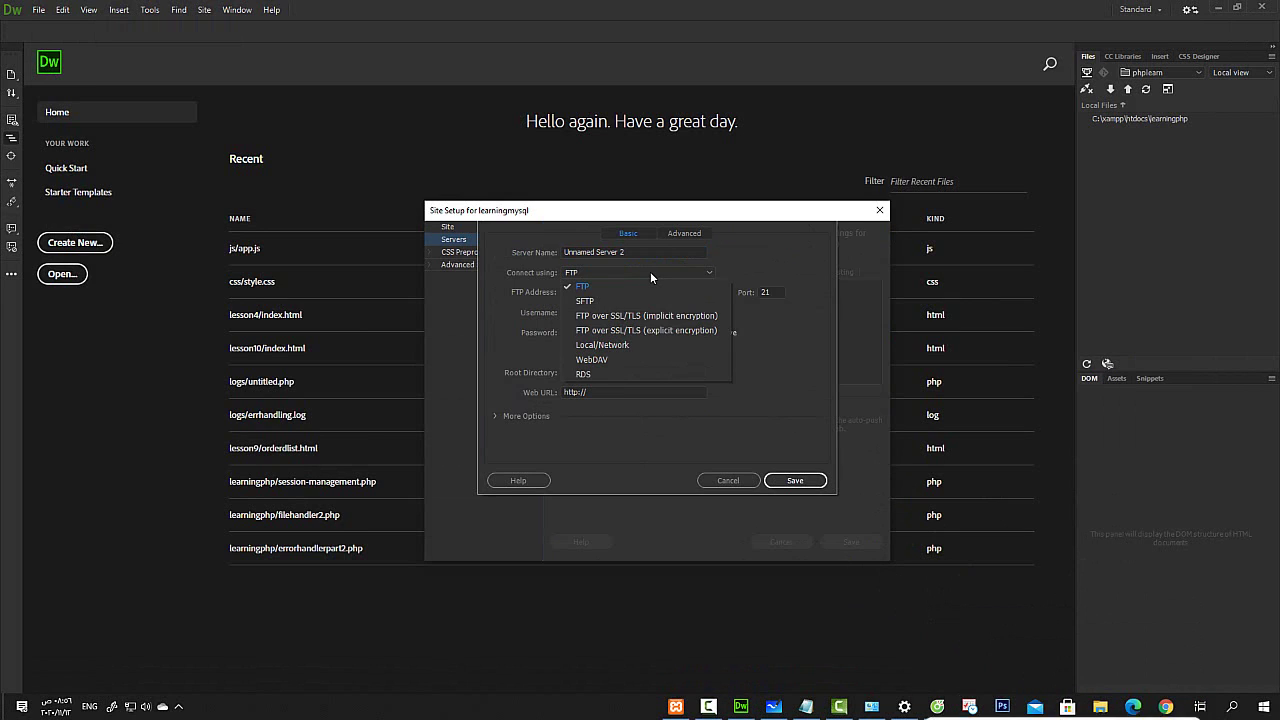
pyautogui.click(639, 340)
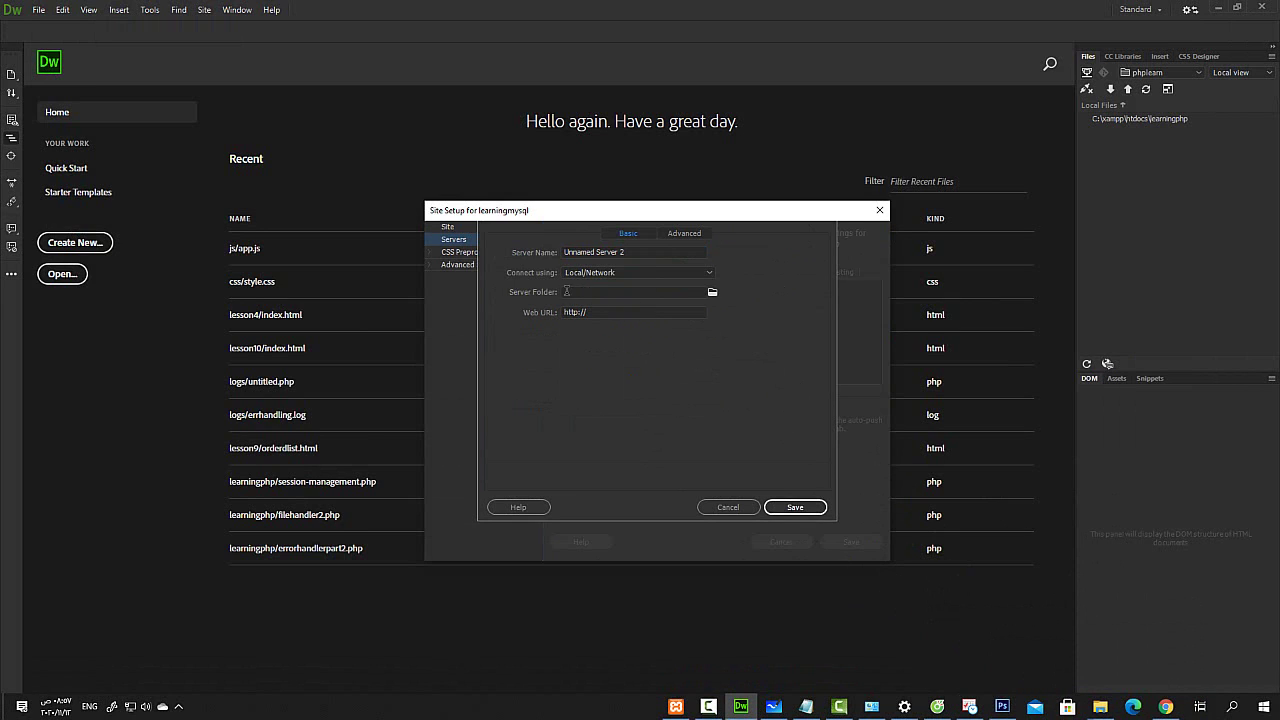
# Set the server folder to D:\xampp
pyautogui.click(713, 293)
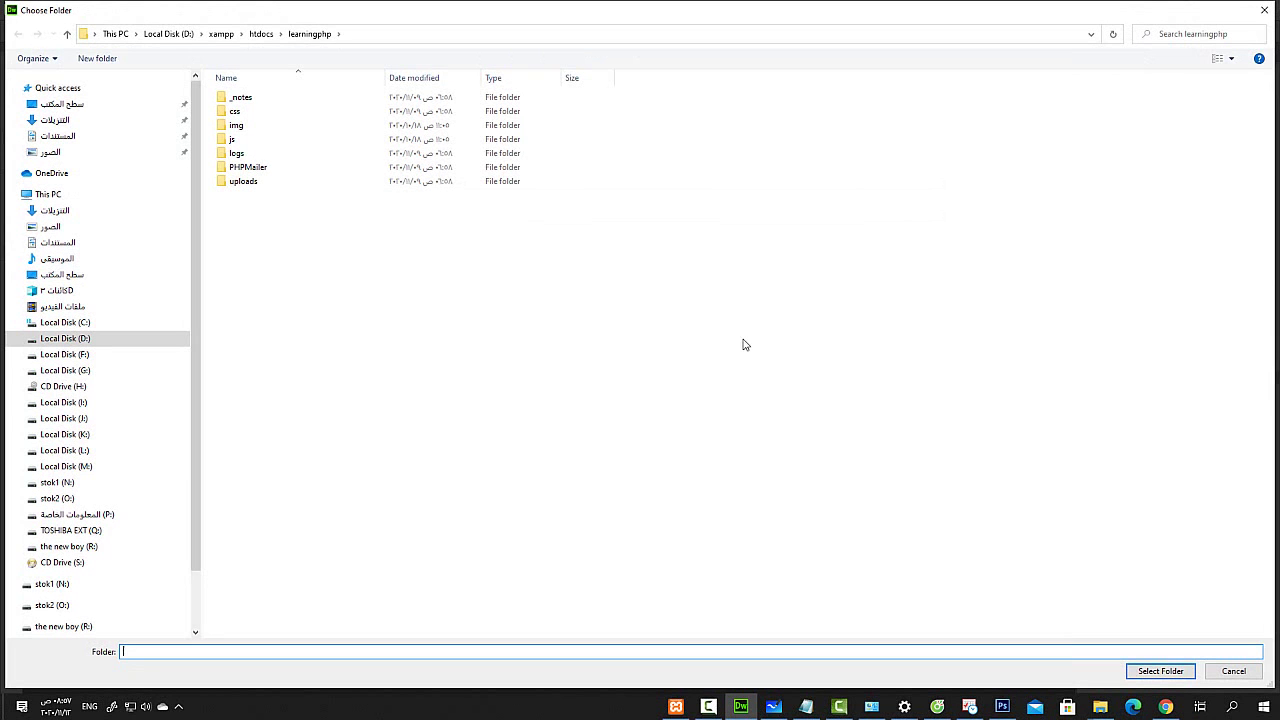
pyautogui.click(221, 36)
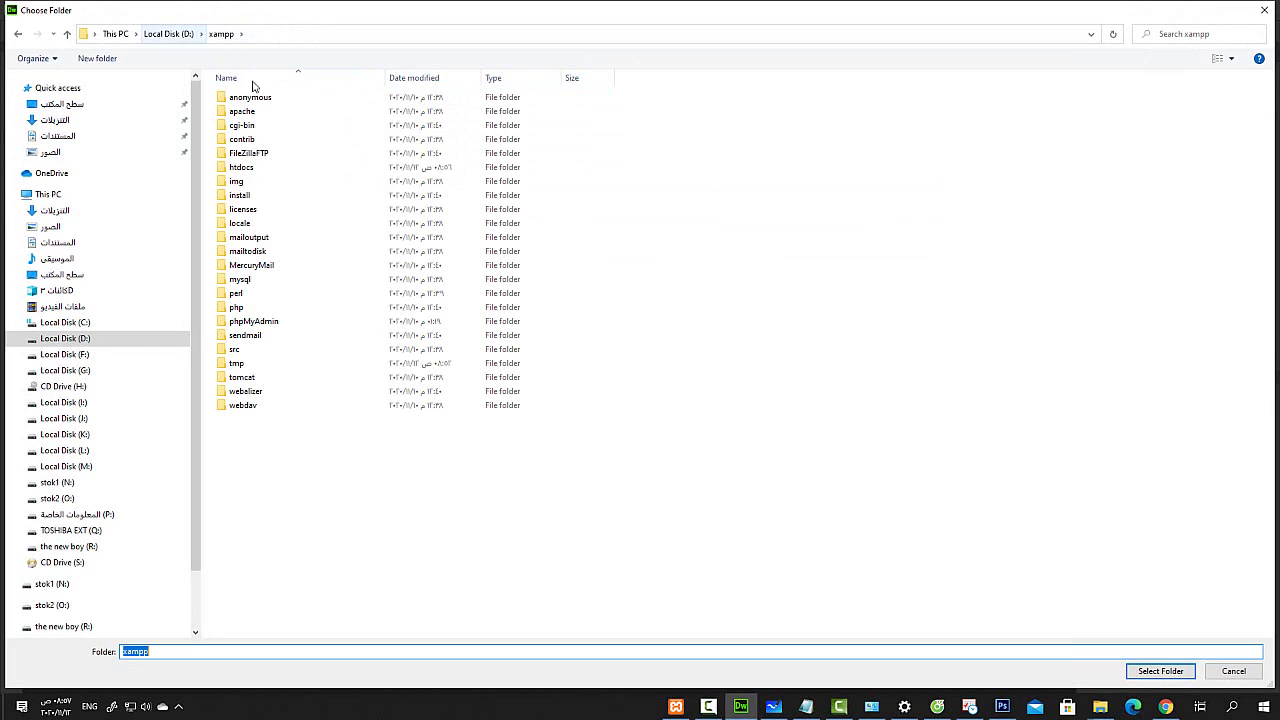
pyautogui.click(1160, 671)
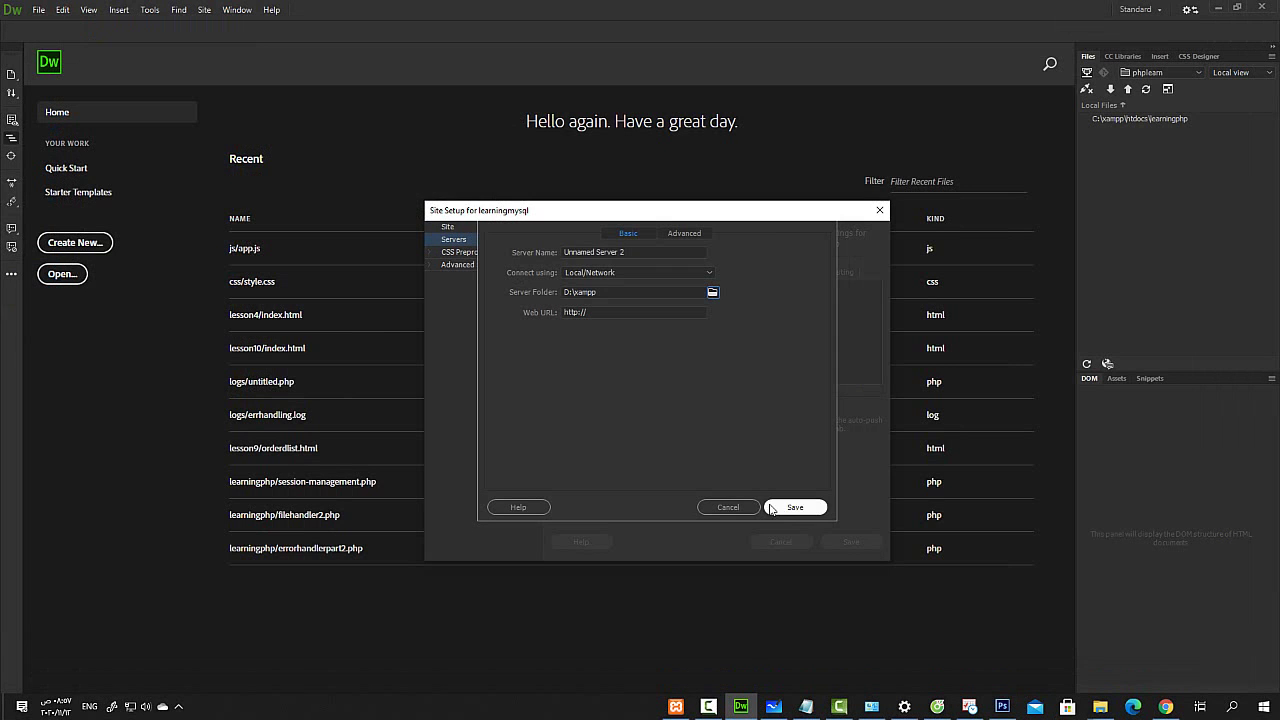
# Switch to File Explorer and copy the full path of the learningphp folder inside D:\xampp\htdocs
pyautogui.click(597, 312)
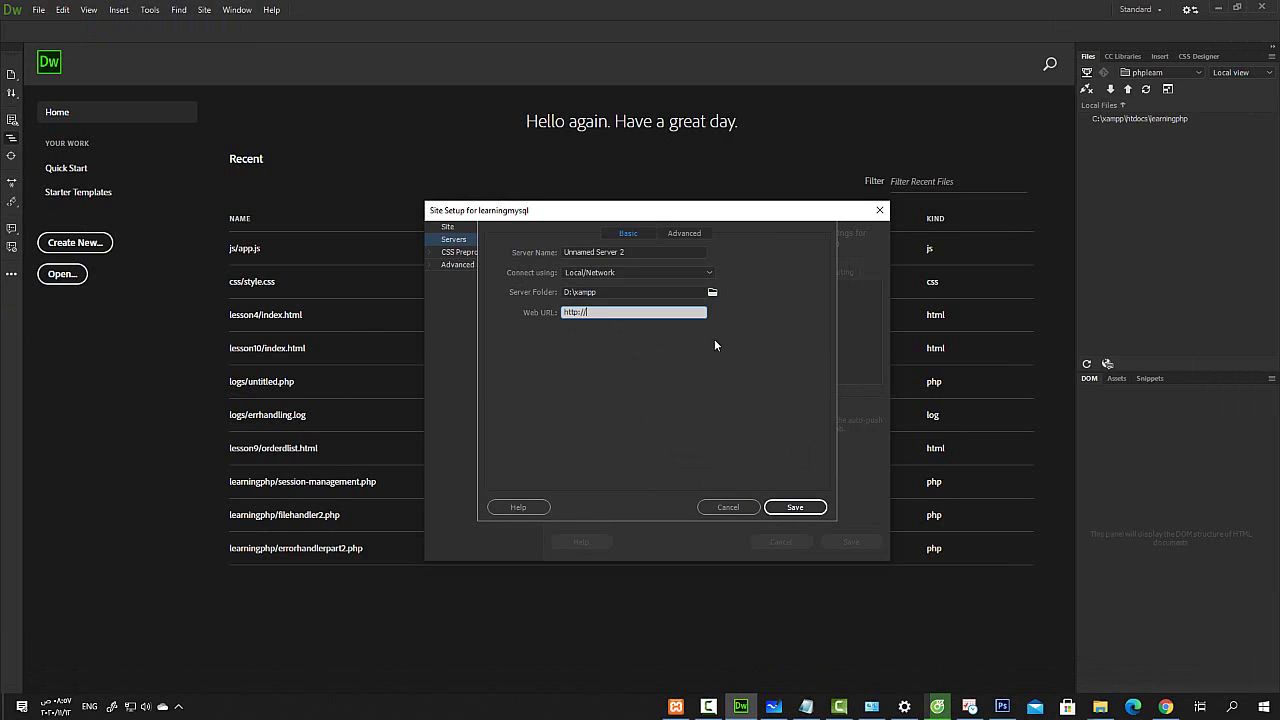
pyautogui.moveTo(1168, 708)
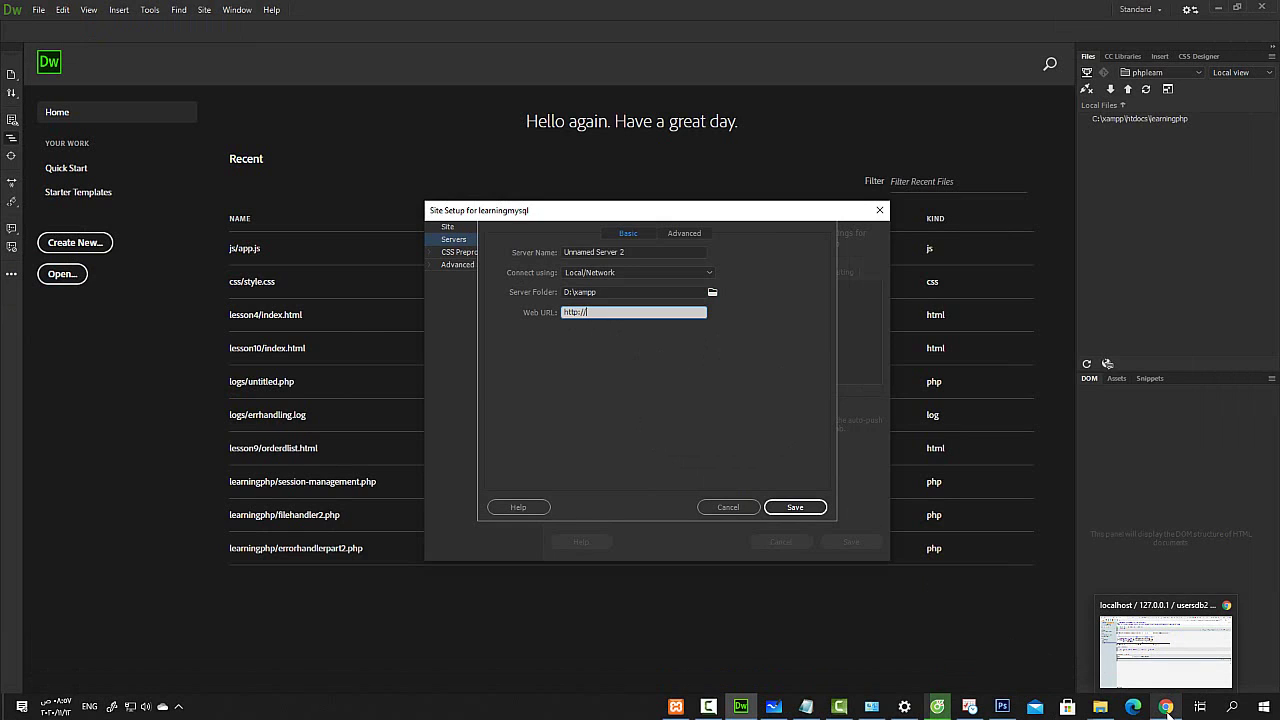
pyautogui.rightClick(1100, 707)
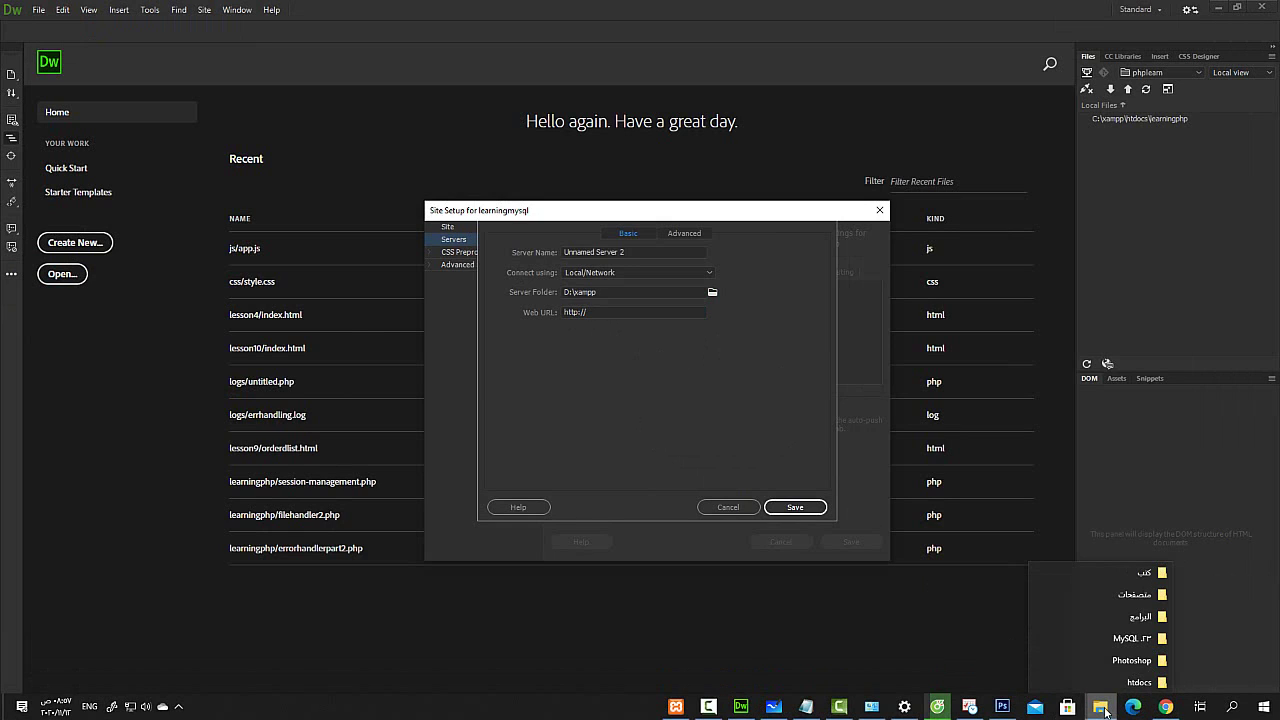
pyautogui.click(1130, 684)
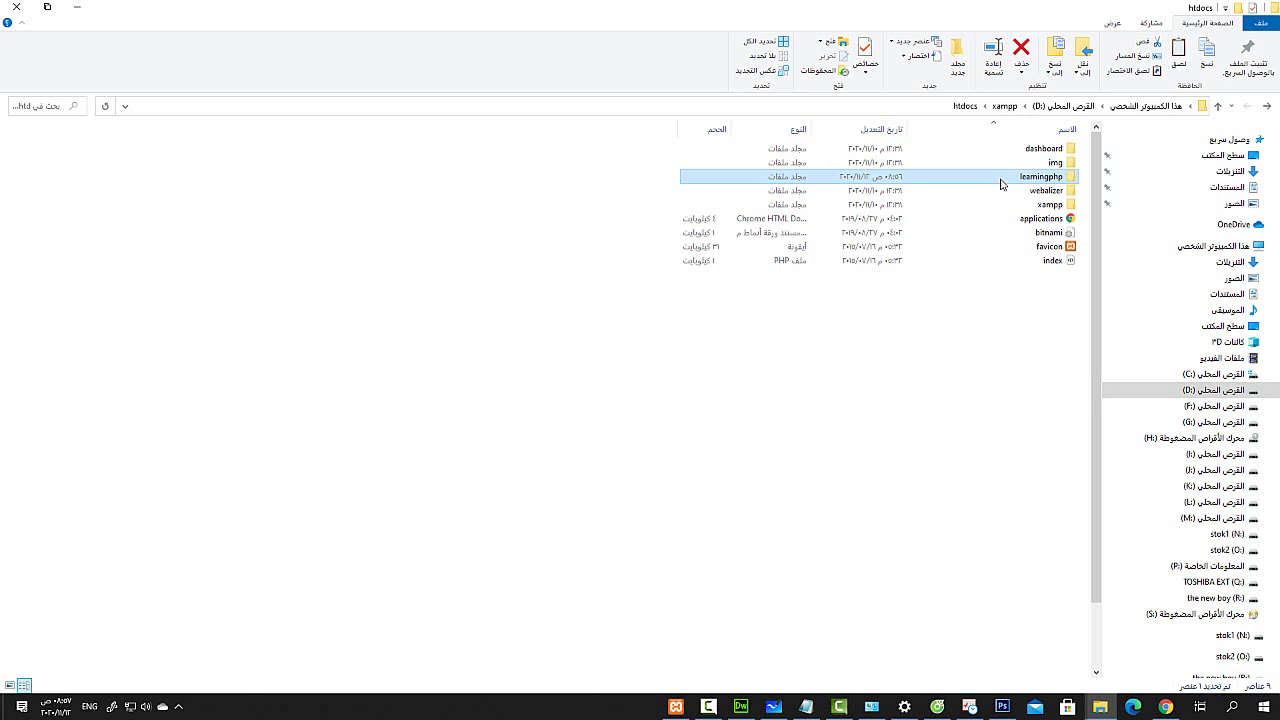
pyautogui.doubleClick(1001, 184)
pyautogui.click(868, 106)
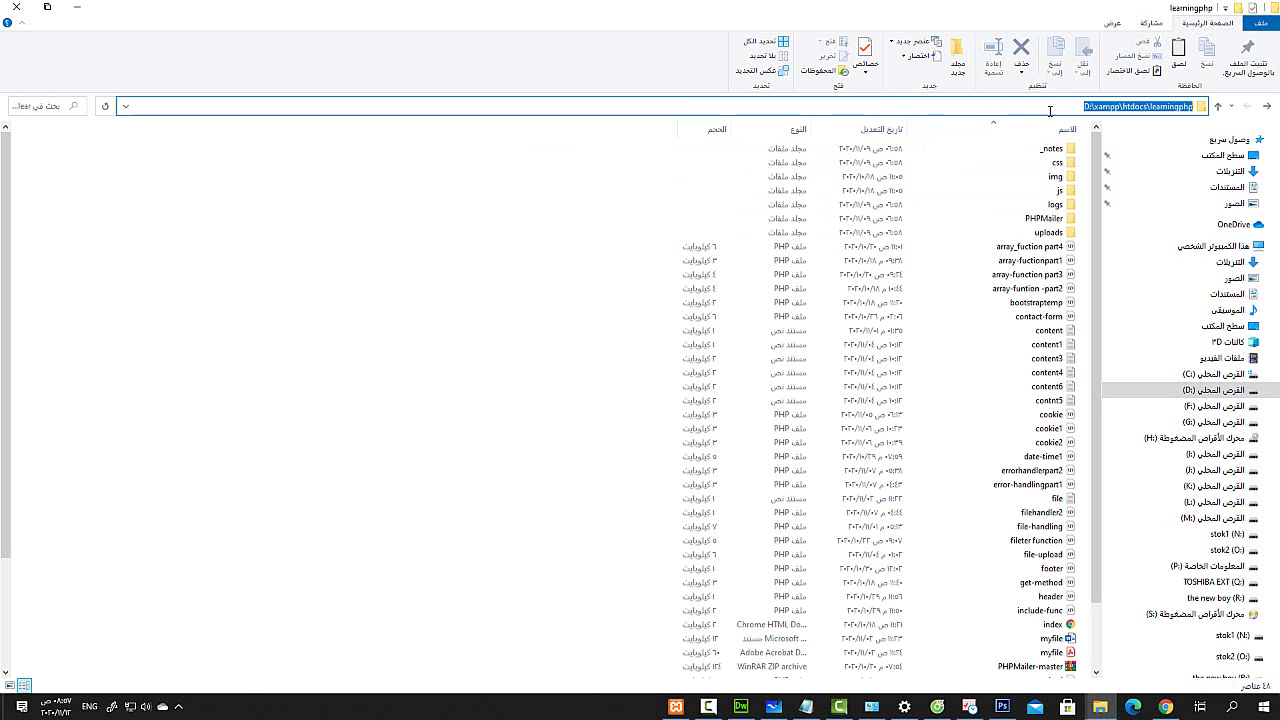
pyautogui.rightClick(1112, 108)
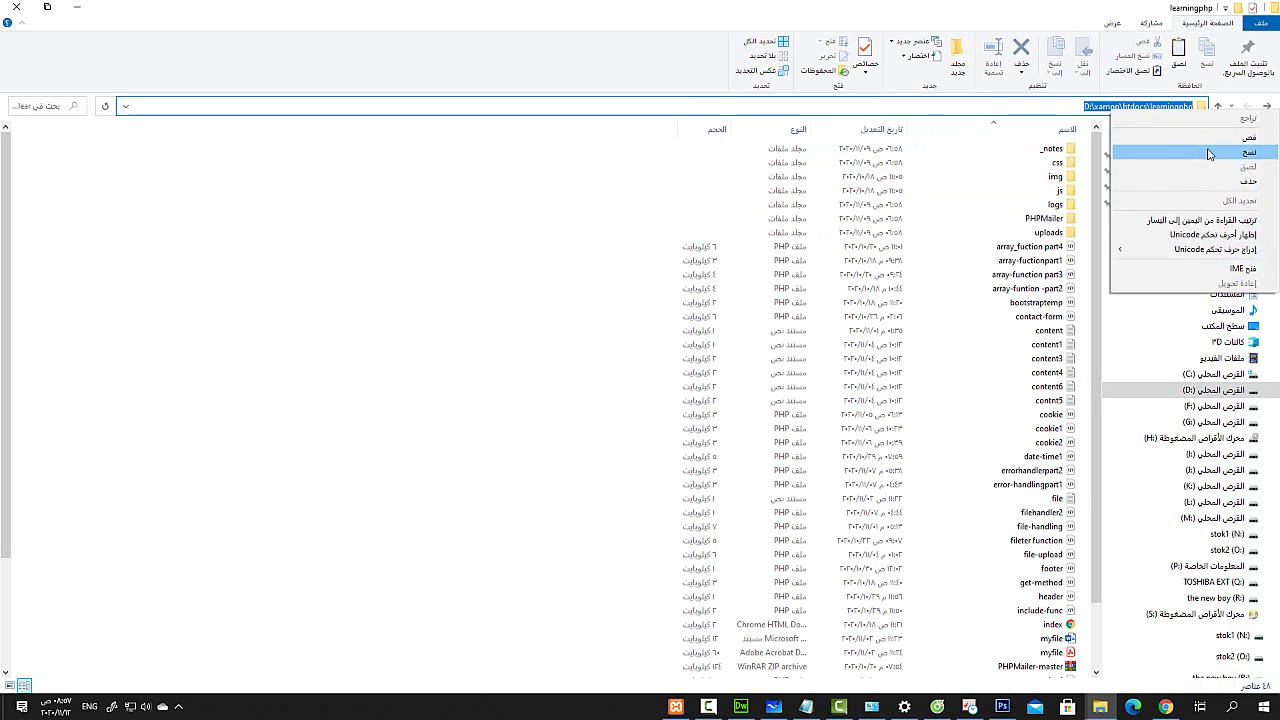
pyautogui.click(1205, 150)
pyautogui.click(740, 706)
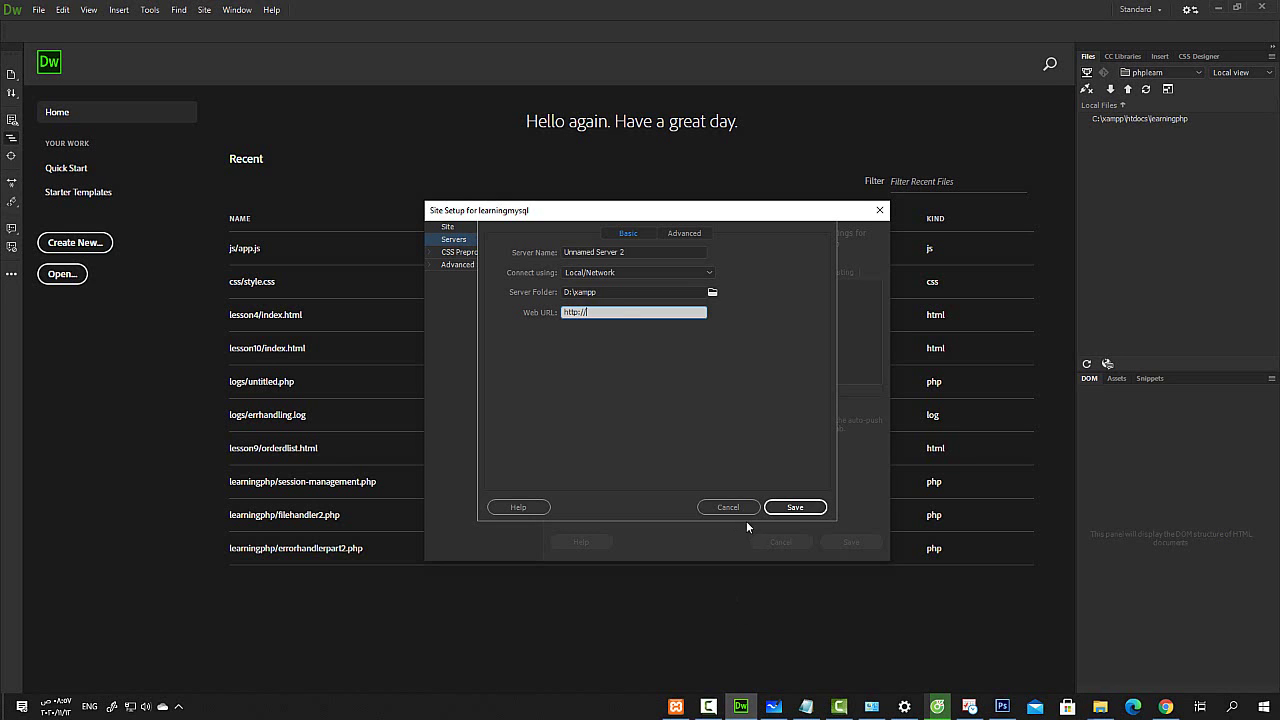
pyautogui.hotkey('ctrl', 'a')
pyautogui.click(600, 312)
pyautogui.hotkey('ctrl', 'v')
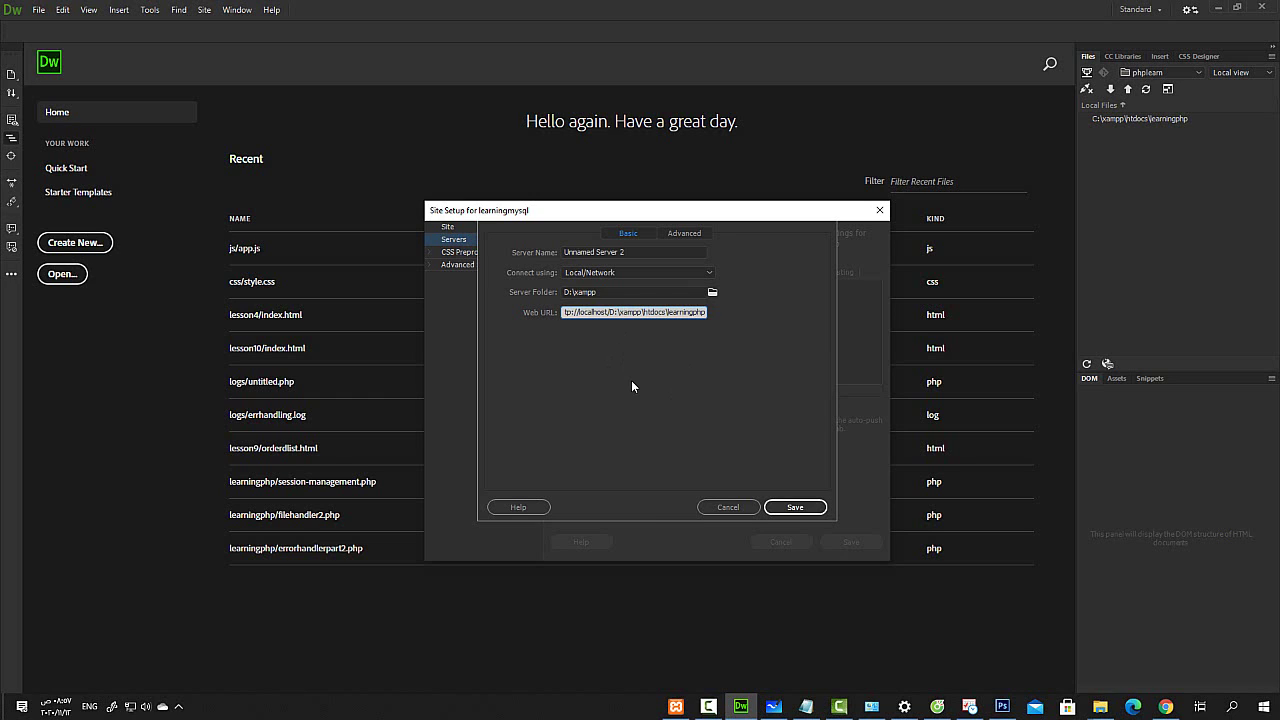
pyautogui.press('BackSpace')
pyautogui.press('BackSpace')
pyautogui.press('BackSpace')
pyautogui.press('BackSpace')
pyautogui.write('/')
pyautogui.press('BackSpace')
pyautogui.tripleClick(622, 310)
pyautogui.click(631, 312)
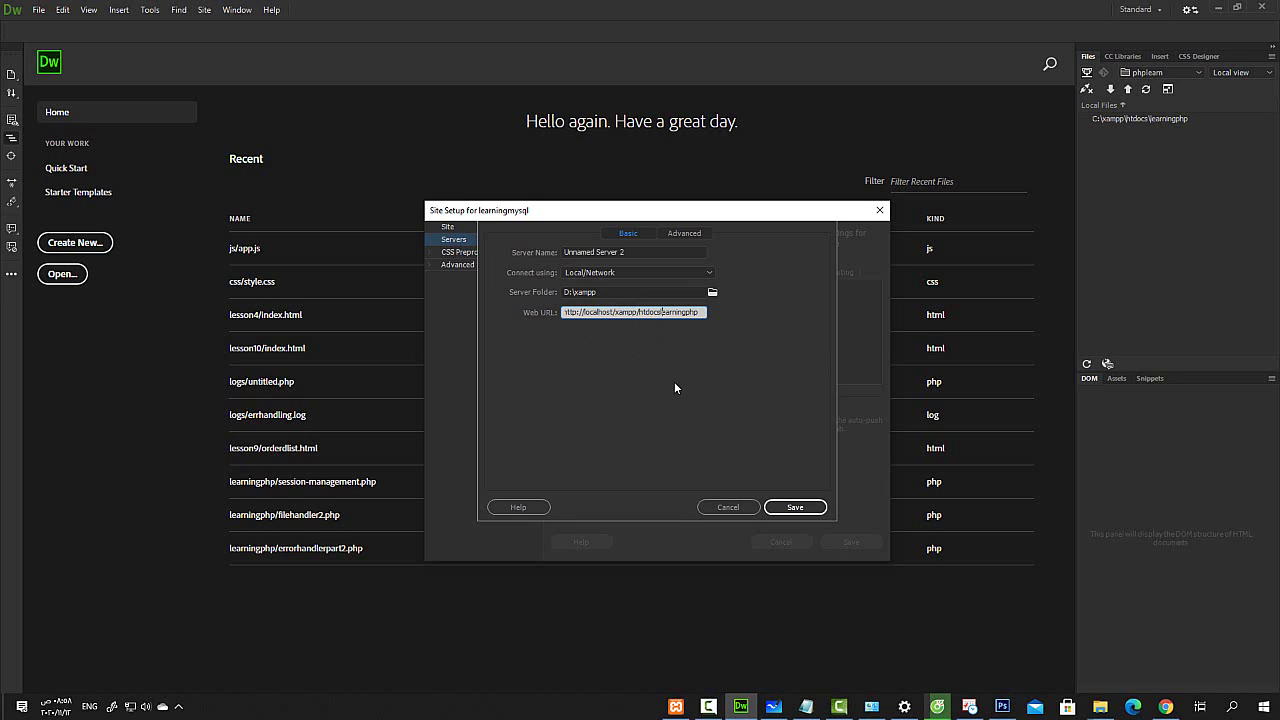
# Trim the trailing folder part, including learningphp, from the server's Web URL
pyautogui.press('Delete')
pyautogui.press('Delete')
pyautogui.press('Delete')
pyautogui.press('Delete')
pyautogui.press('Delete')
pyautogui.press('Delete')
pyautogui.press('Delete')
pyautogui.press('Delete')
pyautogui.press('BackSpace')
pyautogui.press('BackSpace')
pyautogui.press('BackSpace')
pyautogui.press('BackSpace')
pyautogui.press('BackSpace')
# Save the server, use it for testing instead of remote, and save the learningmysql site setup
pyautogui.click(793, 509)
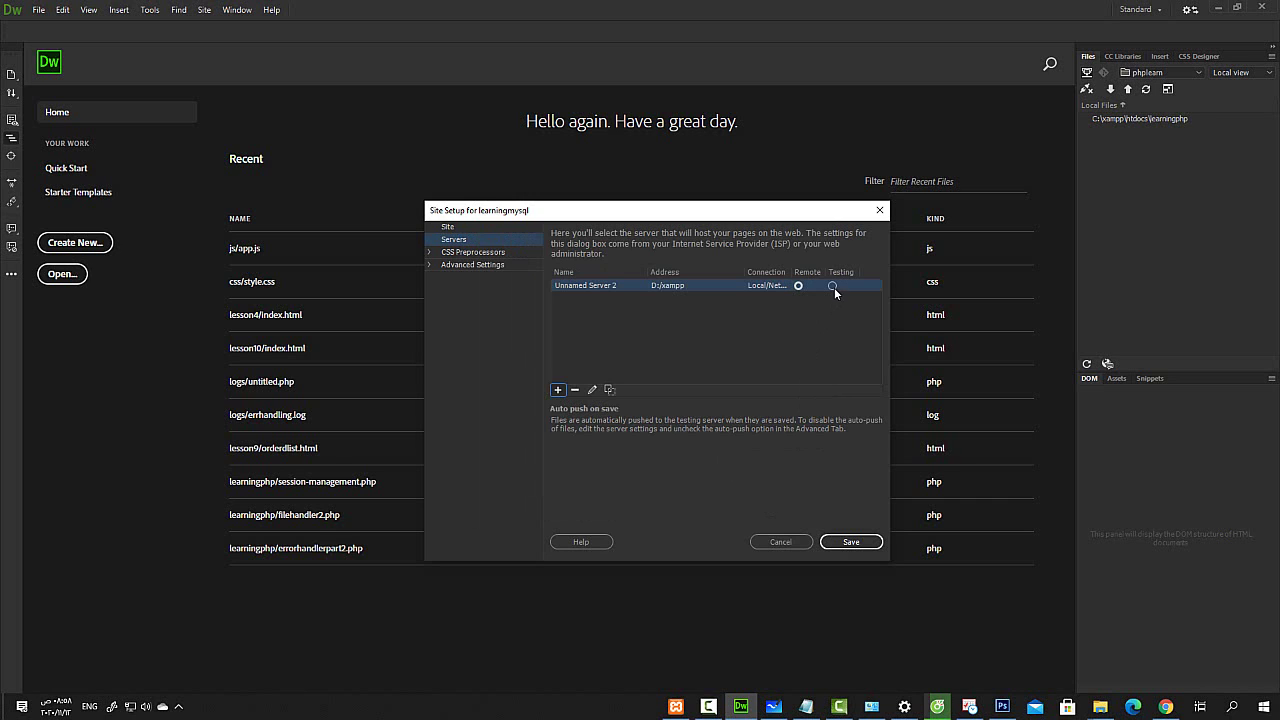
pyautogui.click(832, 286)
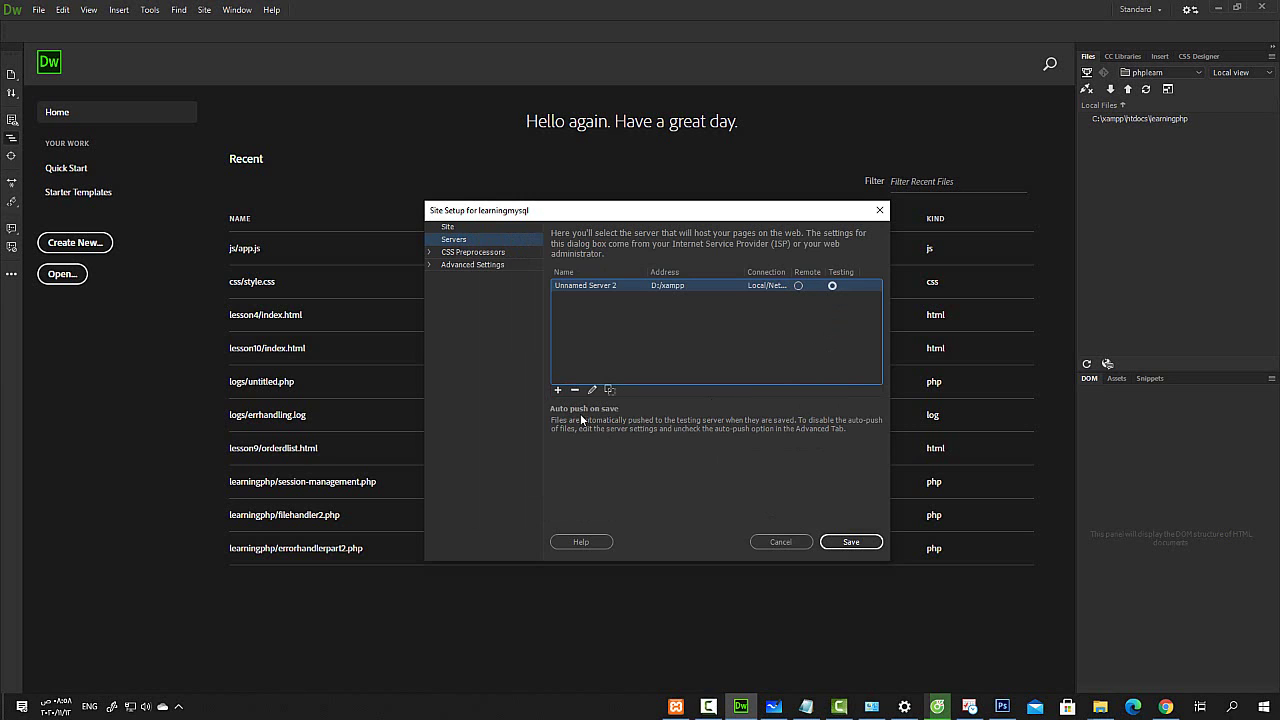
pyautogui.click(850, 543)
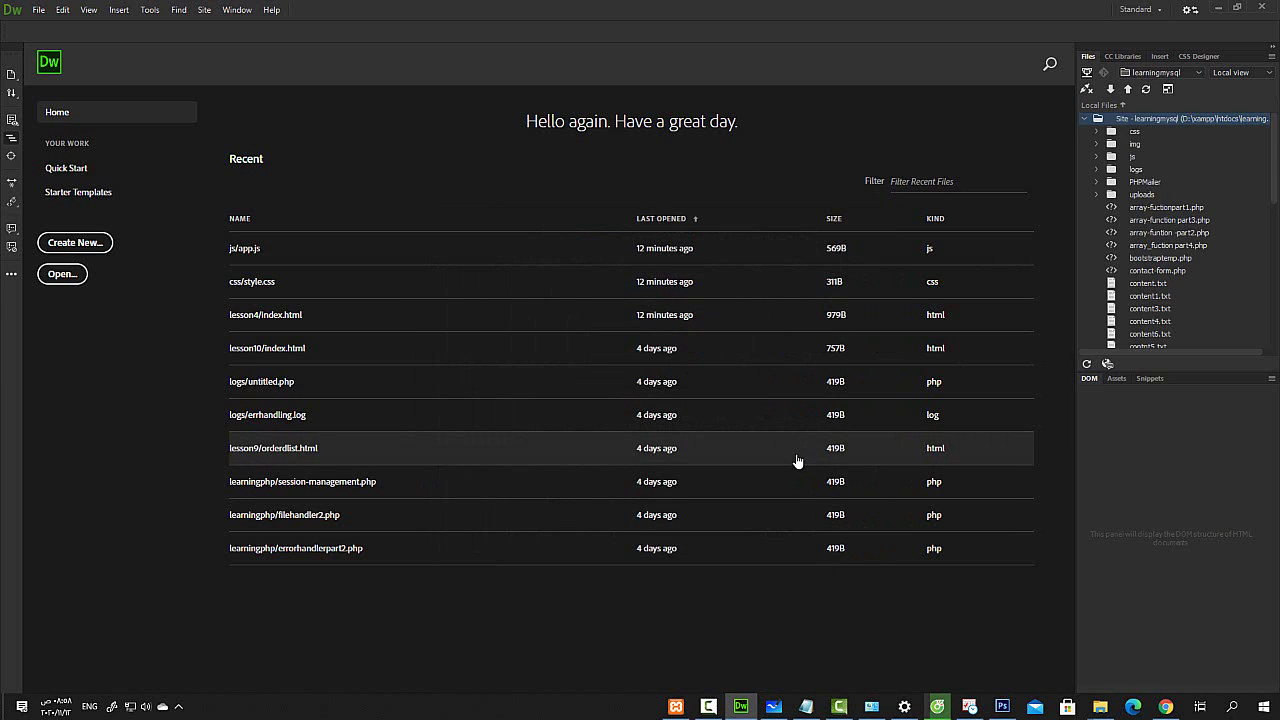
# Open thankspage.php from the site files, preview it in the browser, and look over its code back in Dreamweaver
pyautogui.scroll(-2, 1200, 255)
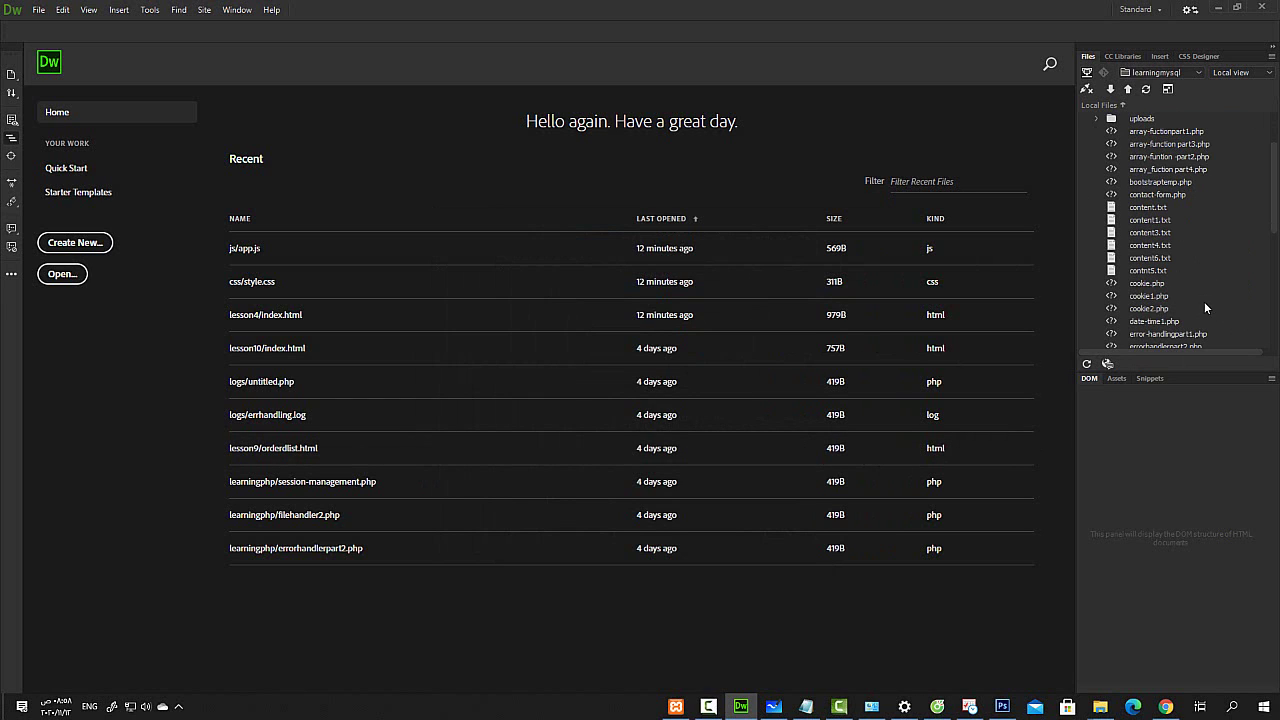
pyautogui.scroll(-7, 1202, 300)
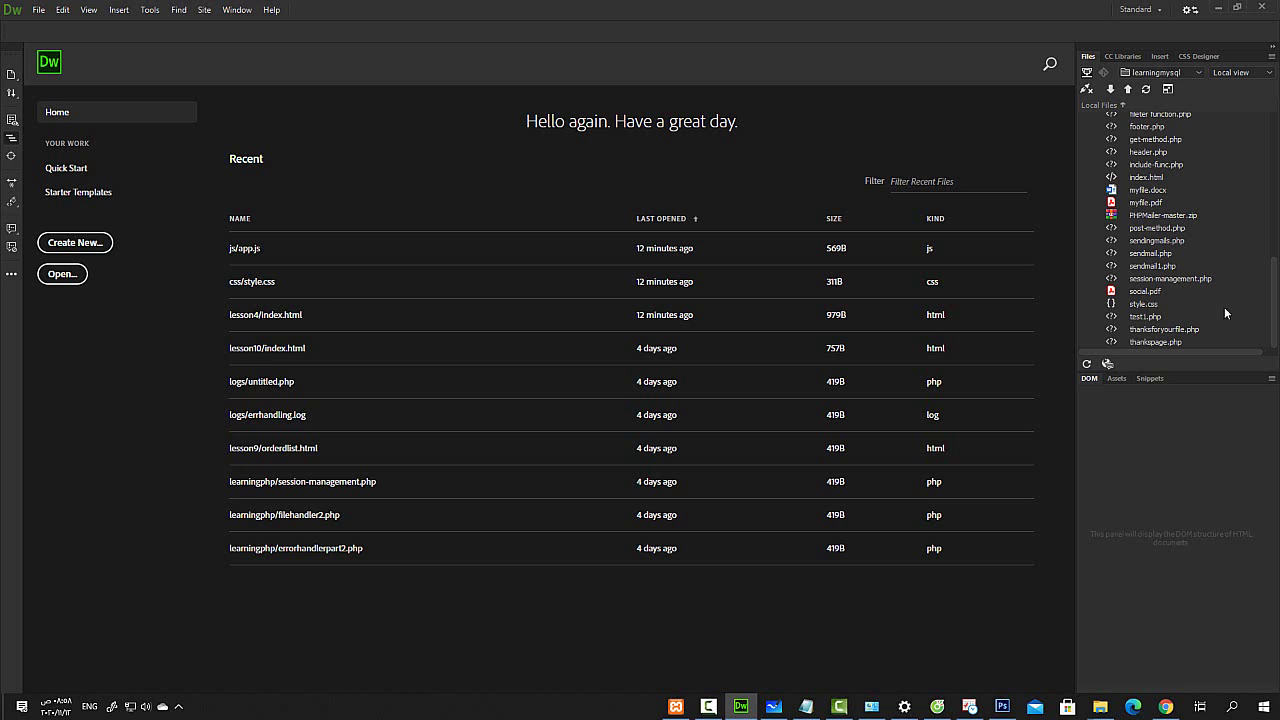
pyautogui.doubleClick(1140, 344)
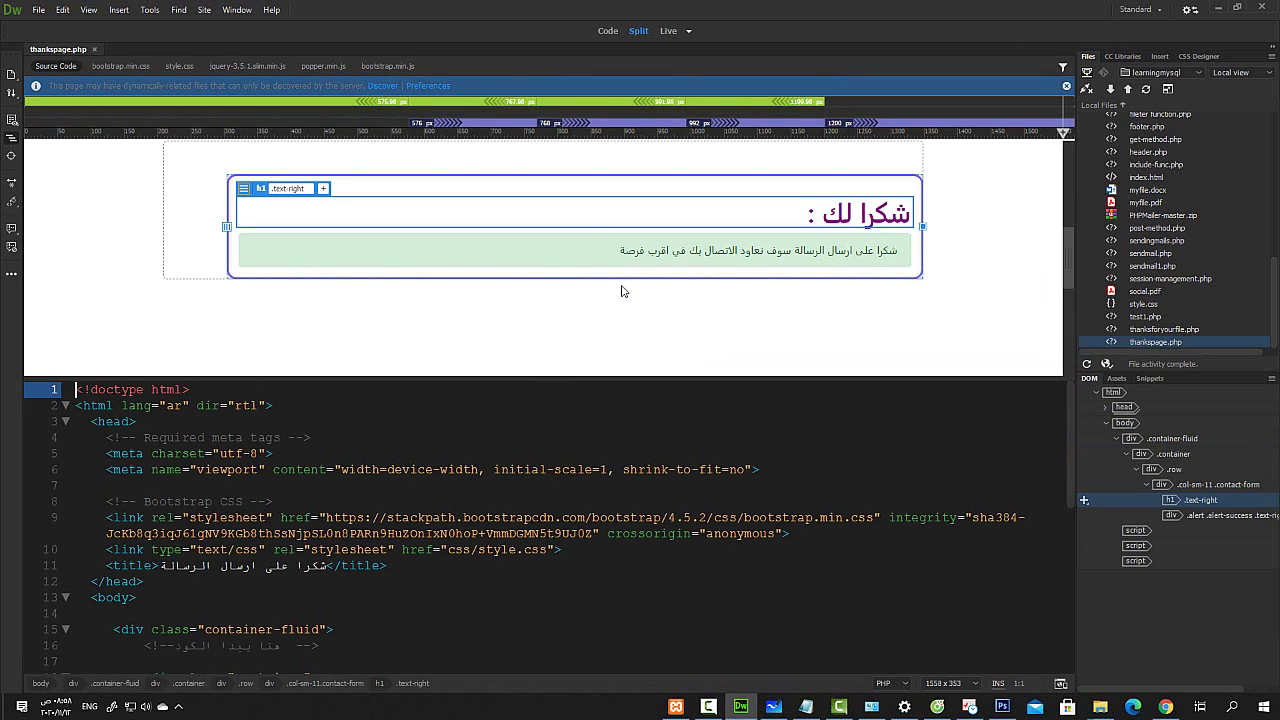
pyautogui.press('F12')
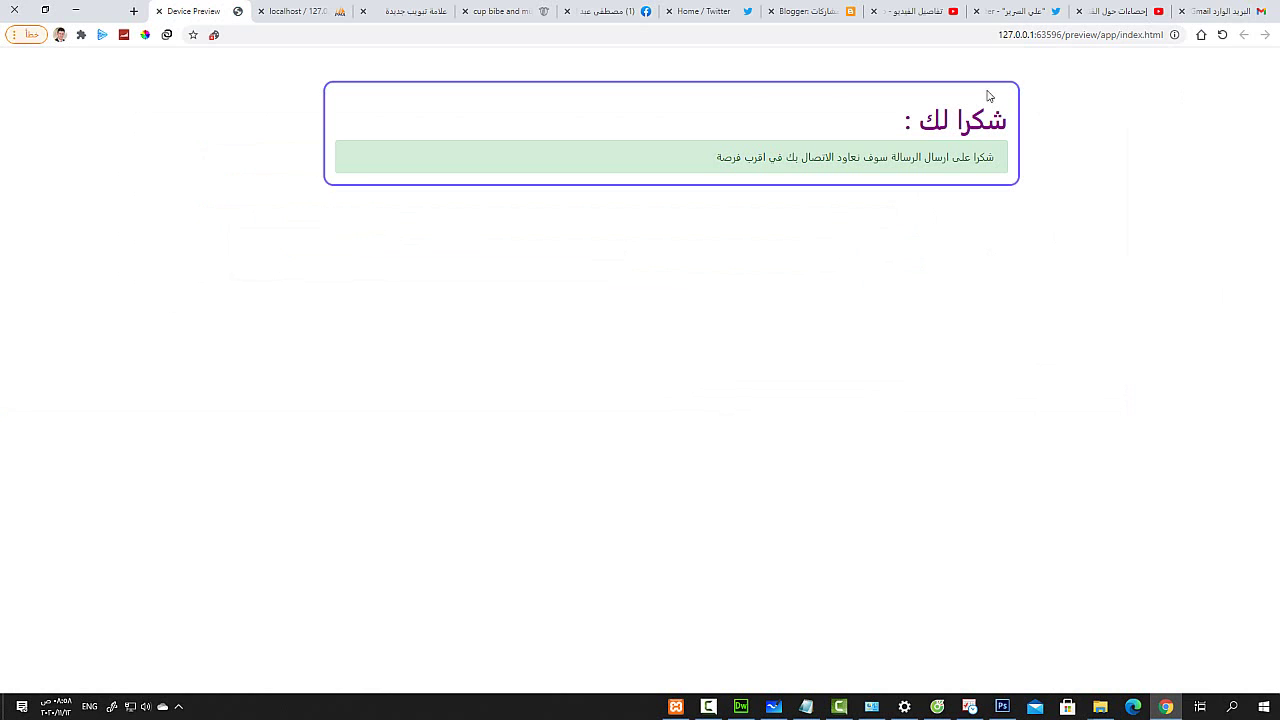
pyautogui.click(740, 706)
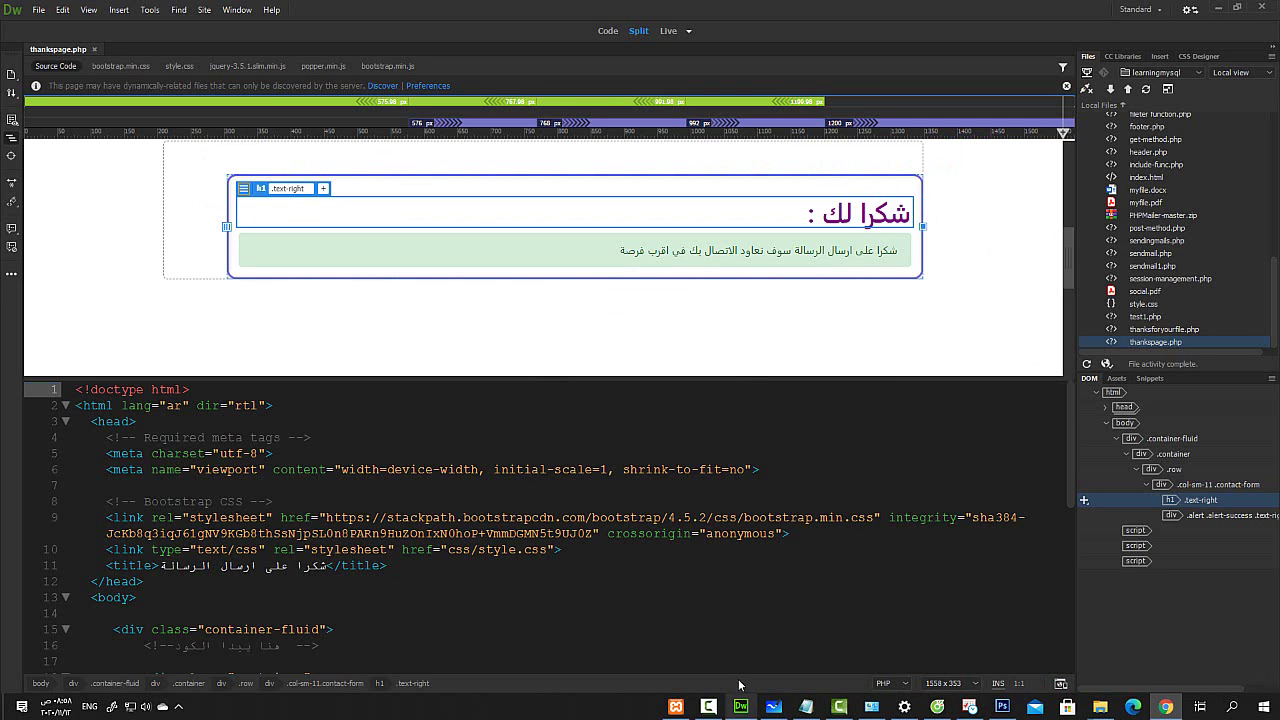
pyautogui.scroll(-8, 788, 457)
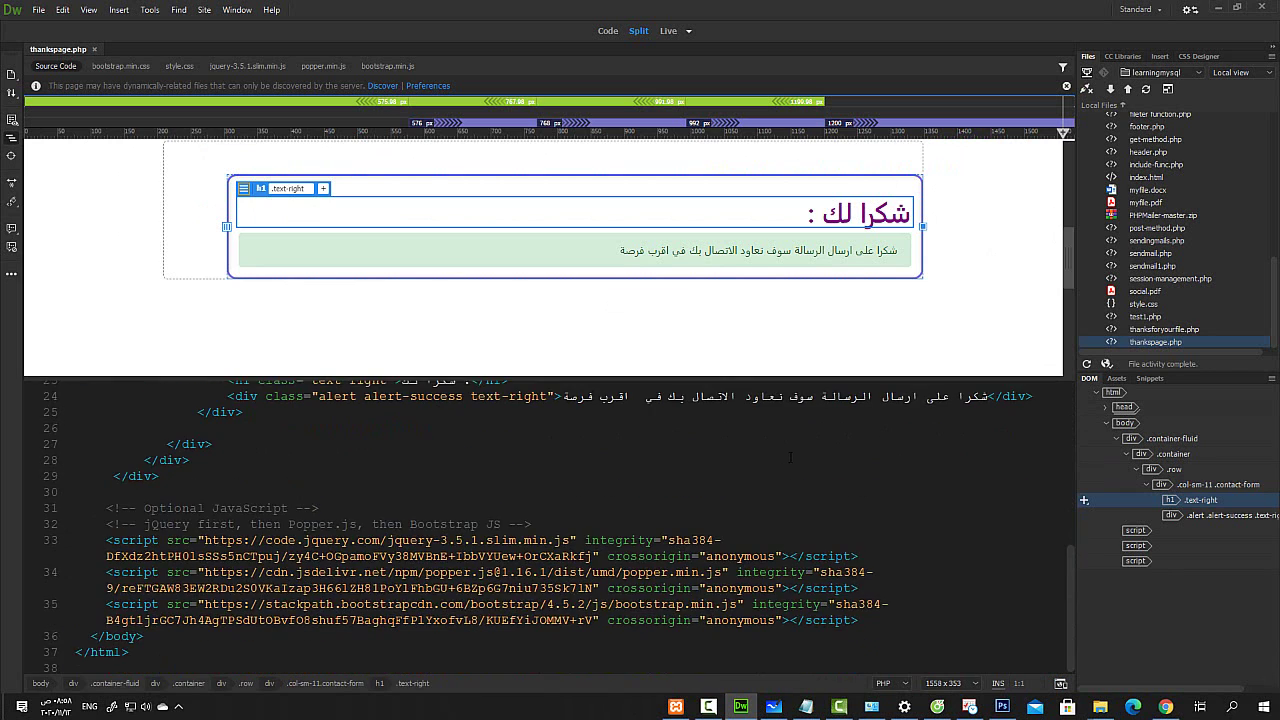
pyautogui.scroll(6, 788, 457)
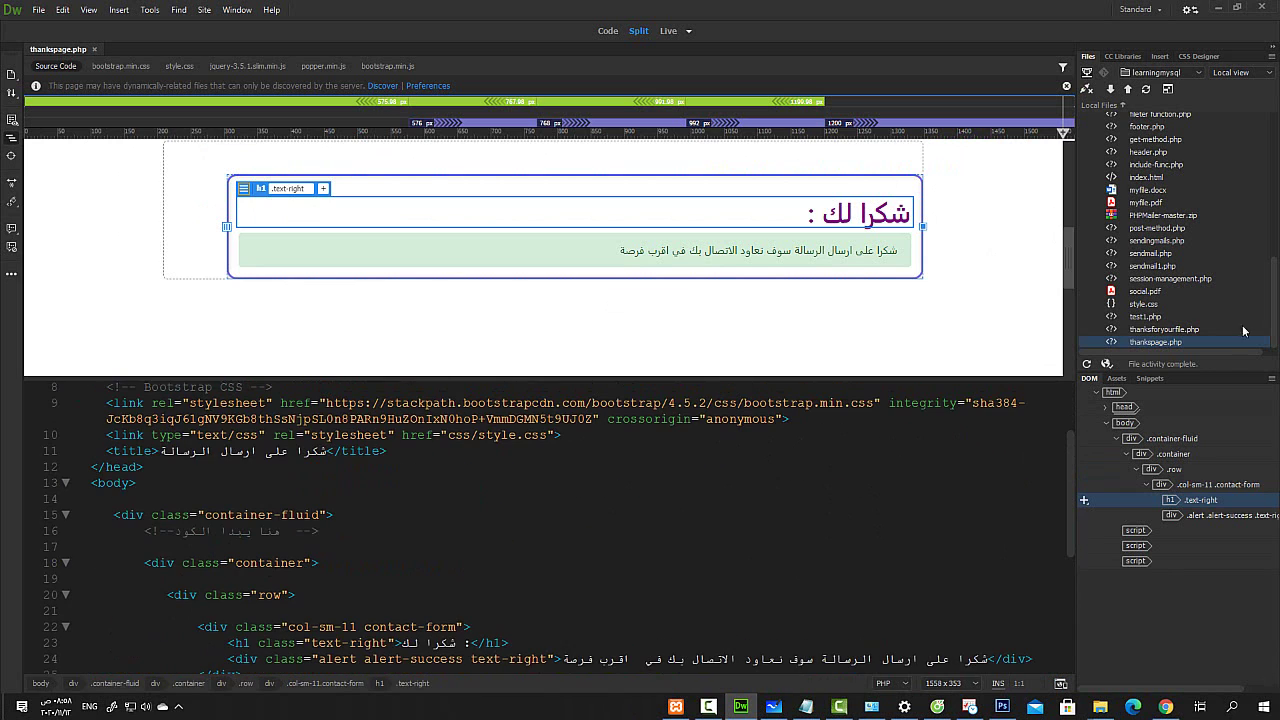
# Open thanksforyourfile.php, sendmail.php, post-method.php and include-func.php to check how each page renders
pyautogui.doubleClick(1160, 330)
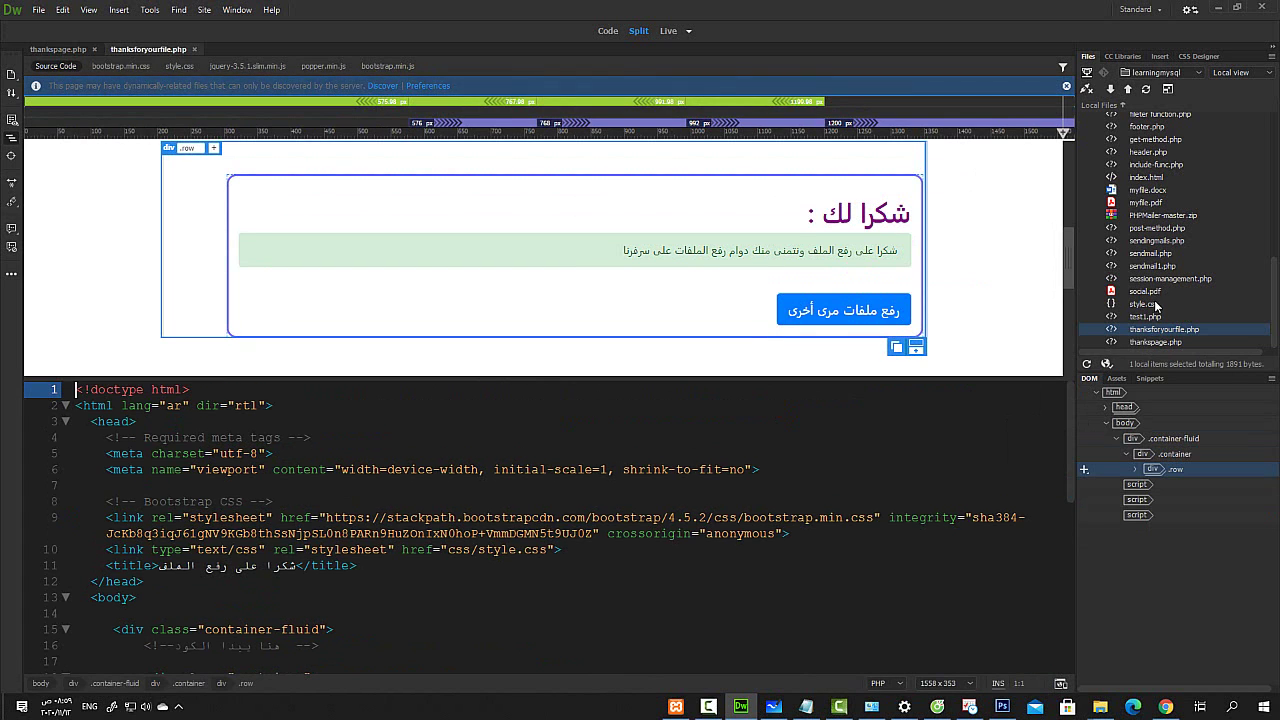
pyautogui.click(1143, 254)
pyautogui.doubleClick(1145, 254)
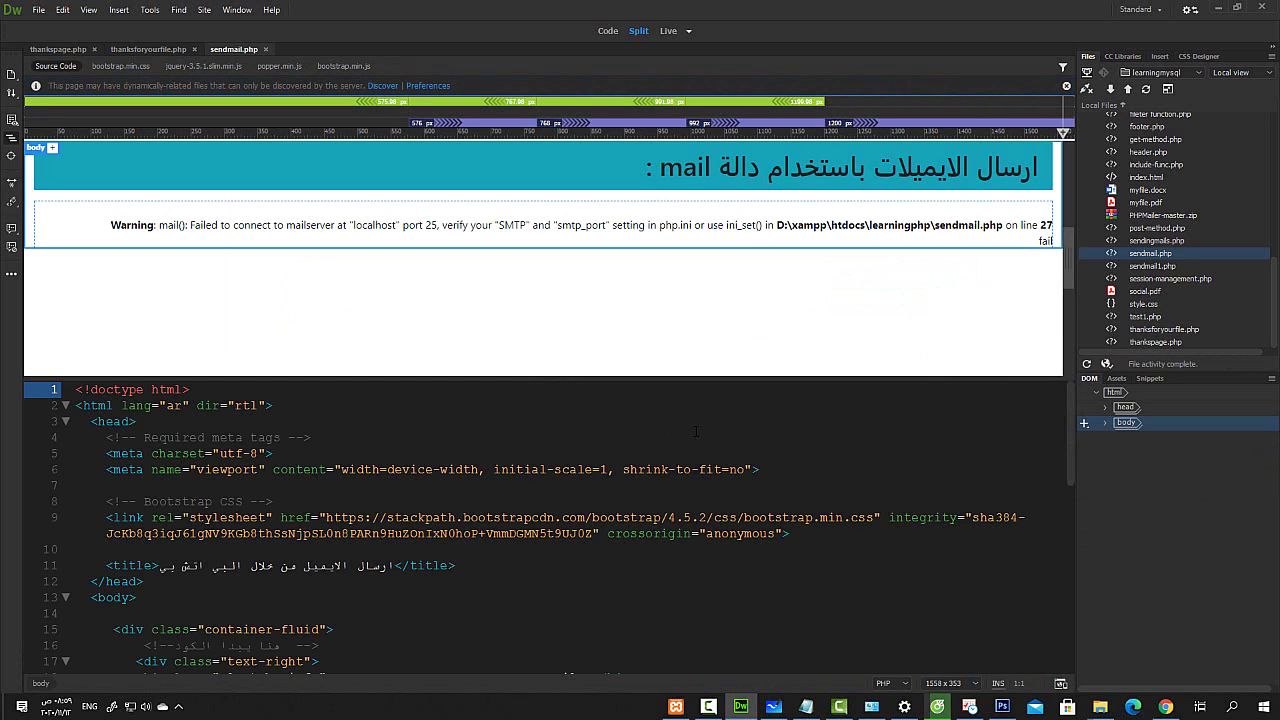
pyautogui.doubleClick(1150, 229)
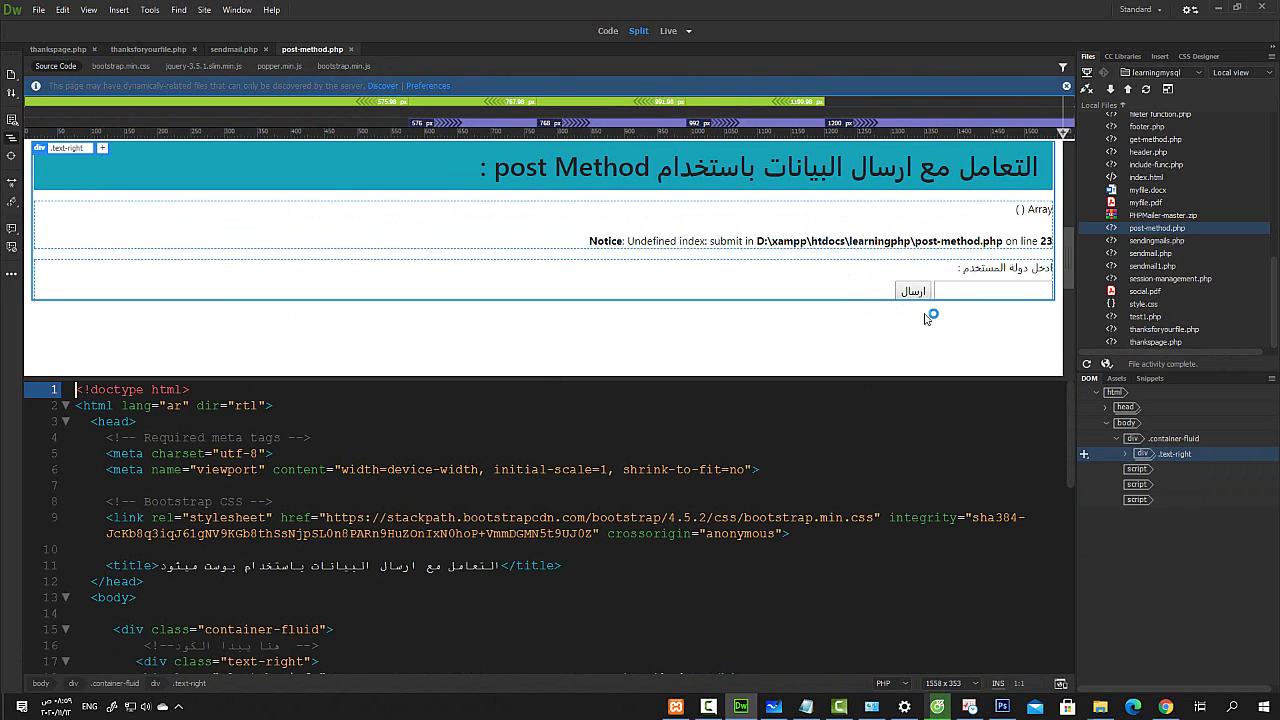
pyautogui.doubleClick(1150, 165)
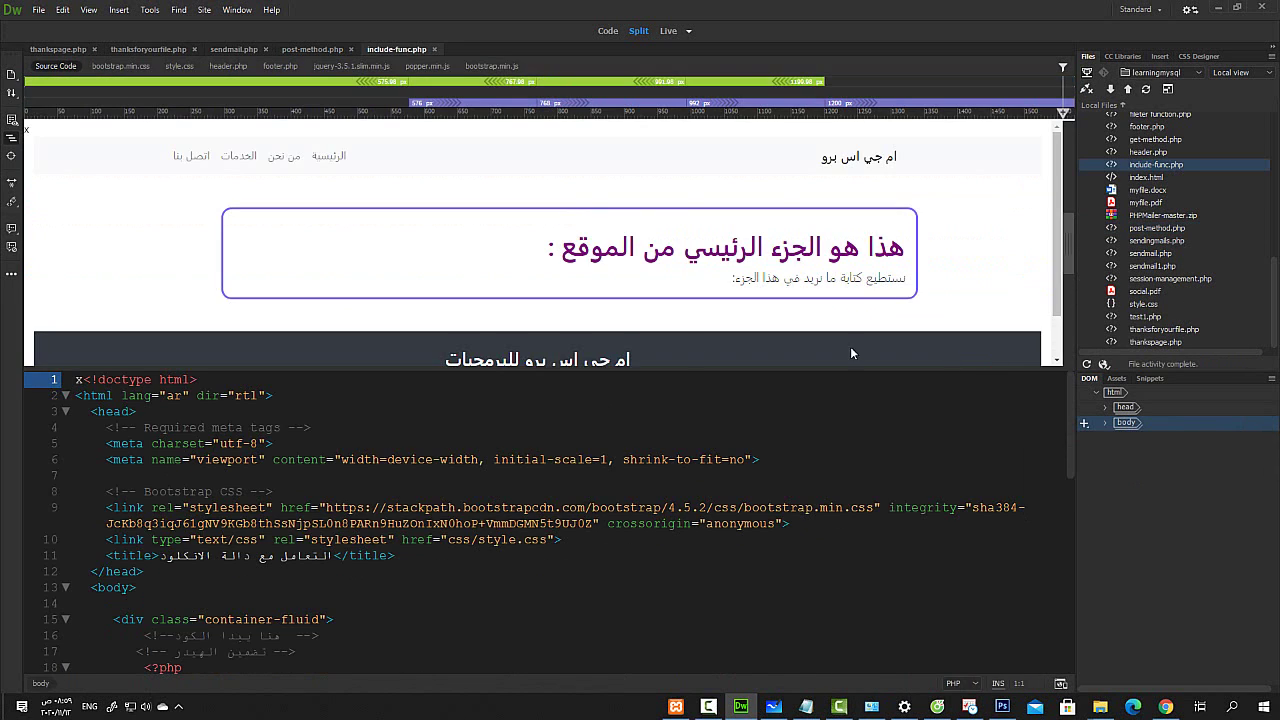
pyautogui.scroll(-2, 800, 350)
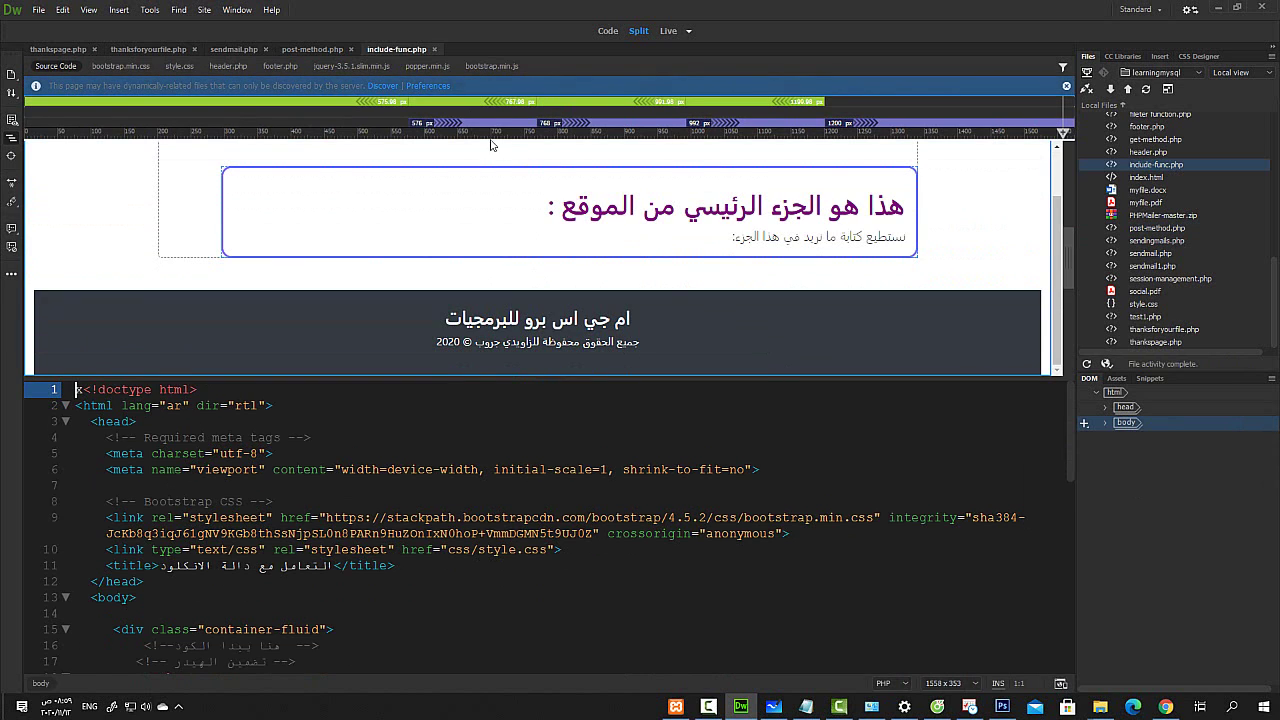
# Close include-func.php, post-method.php, sendmail.php and thanksforyourfile.php, keeping thankspage.php open
pyautogui.click(433, 50)
pyautogui.click(351, 49)
pyautogui.click(266, 49)
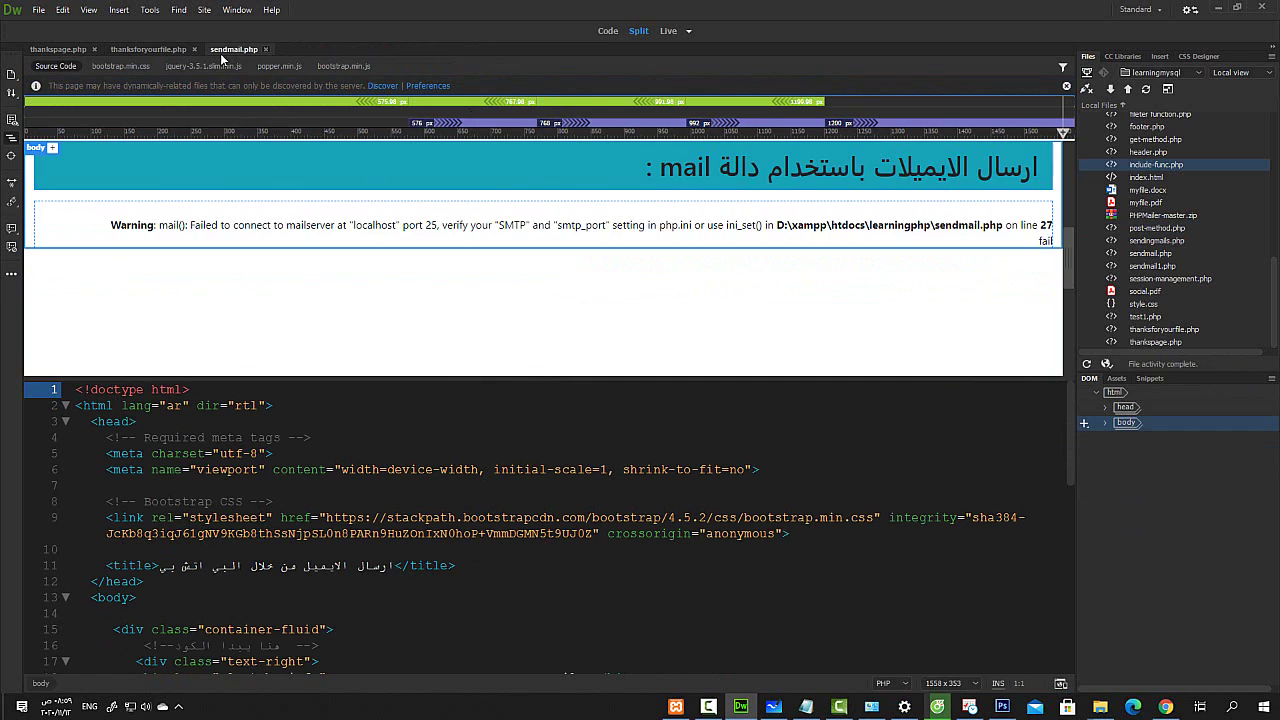
pyautogui.click(194, 49)
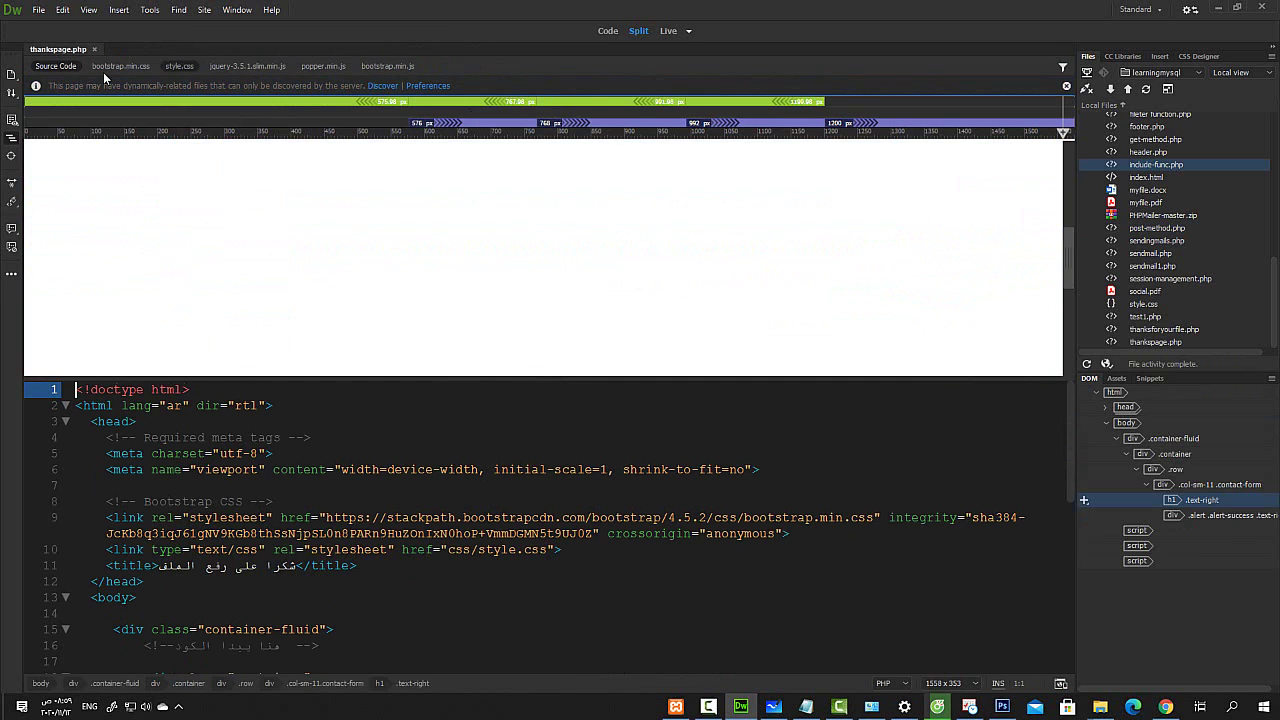
# Copy the entire source code of thankspage.php
pyautogui.click(453, 568)
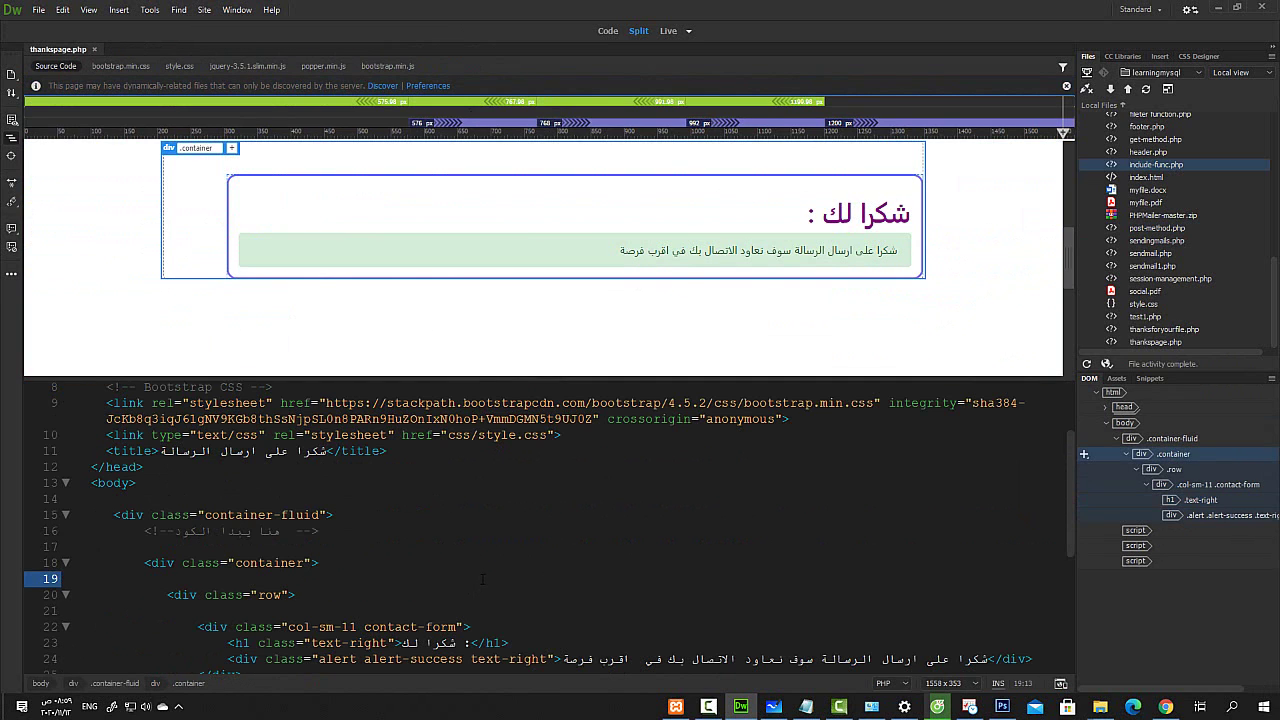
pyautogui.hotkey('ctrl', 'a')
pyautogui.hotkey('ctrl', 'c')
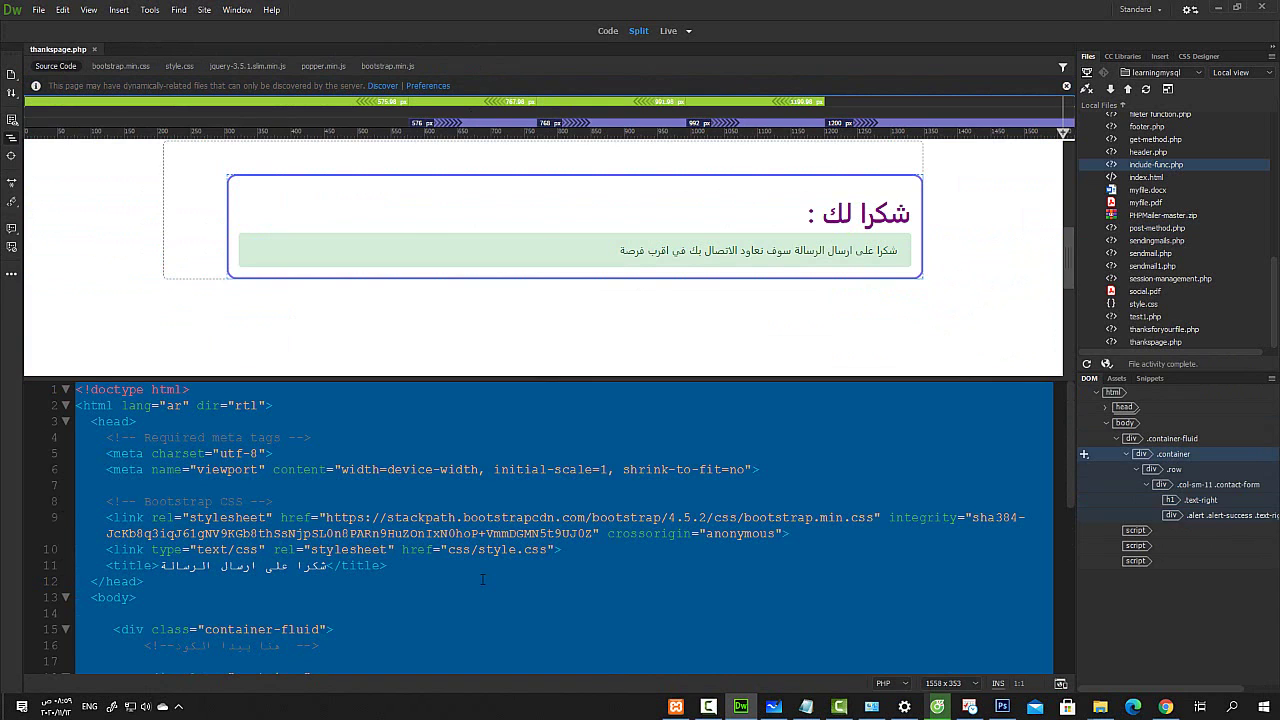
# Create a new PHP document and save it as conecttodb.php
pyautogui.click(38, 10)
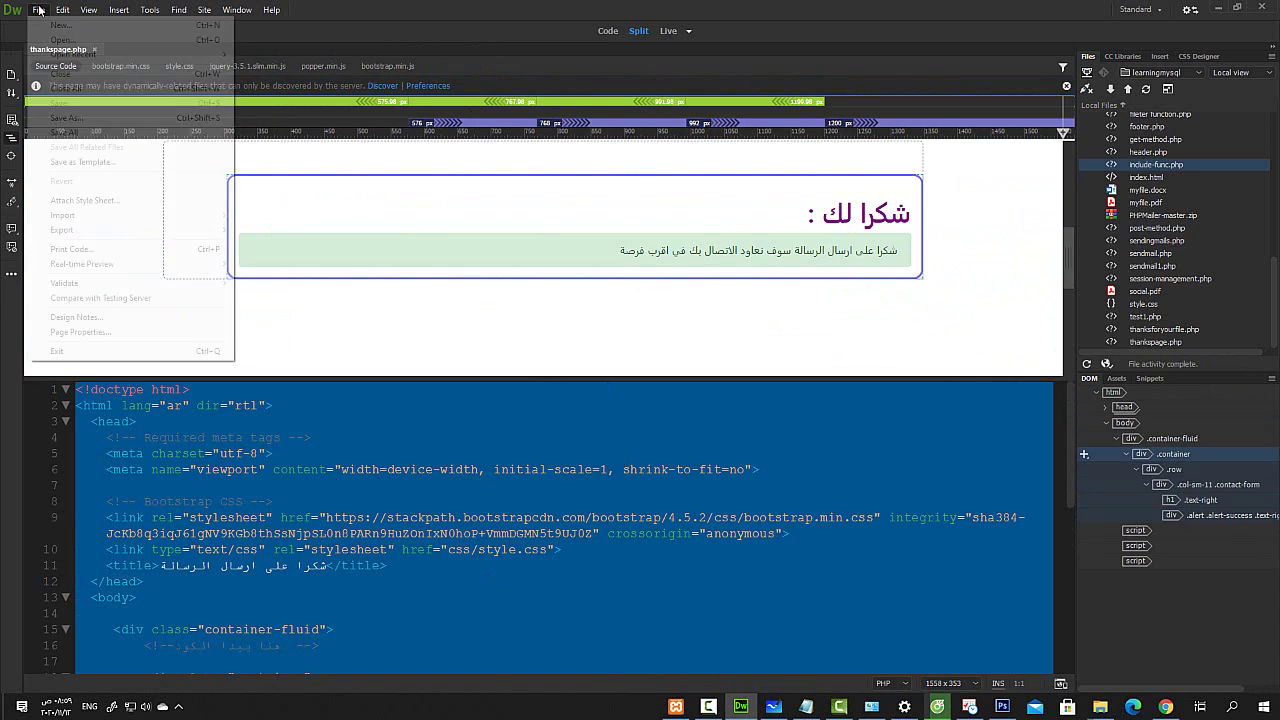
pyautogui.click(42, 24)
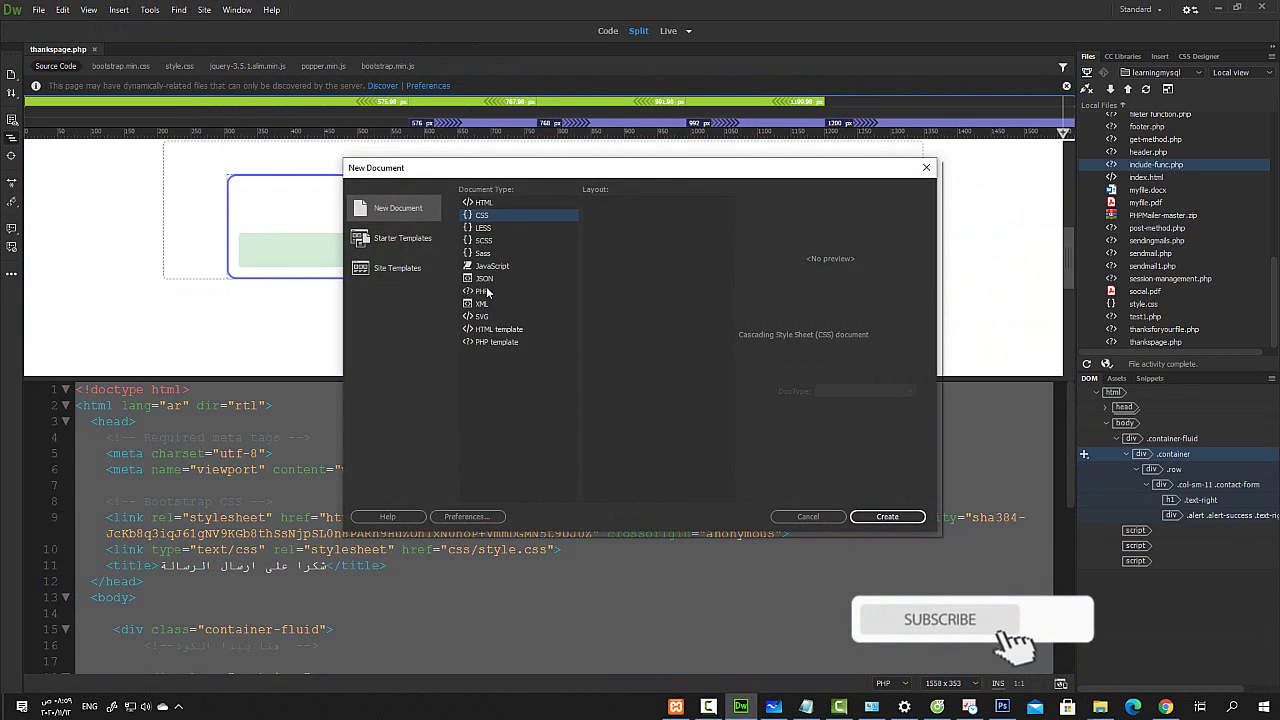
pyautogui.click(887, 516)
pyautogui.hotkey('ctrl', 's')
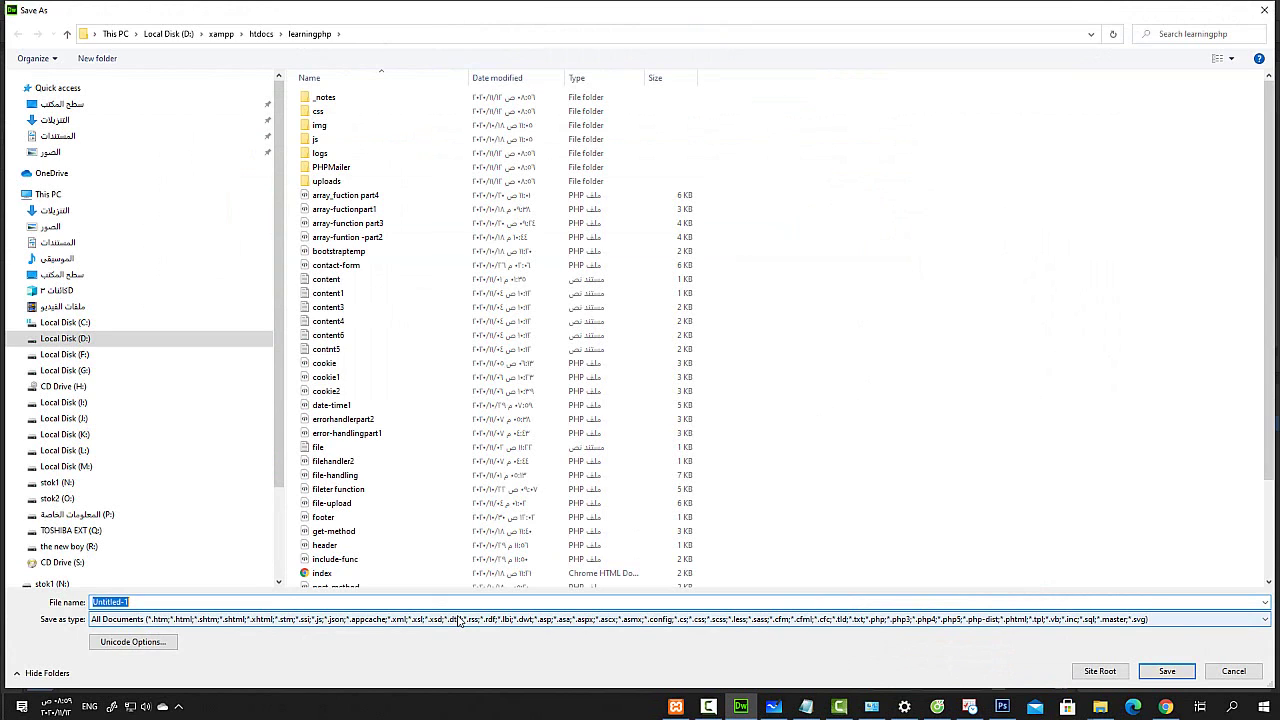
pyautogui.write('conecttodb')
pyautogui.click(1167, 671)
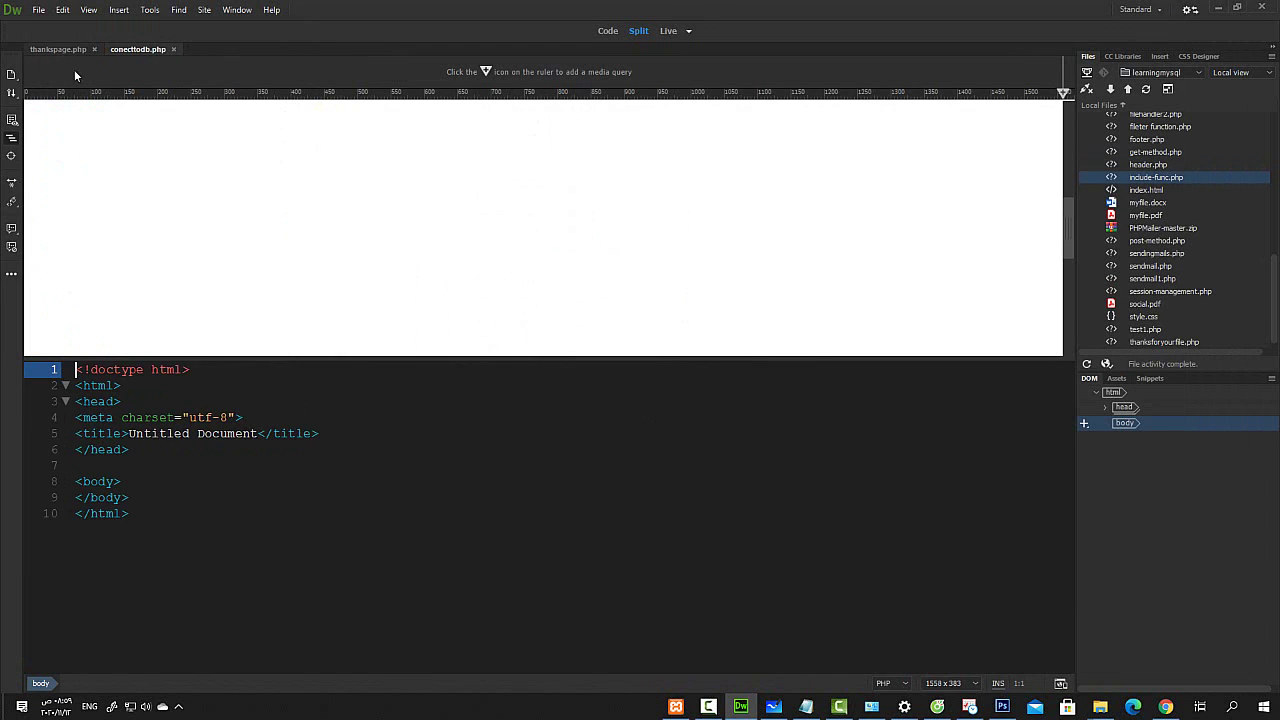
# Replace the default code of conecttodb.php with the copied thankspage.php code and upload the page to the server, saving it first
pyautogui.moveTo(148, 535); pyautogui.dragTo(72, 369)
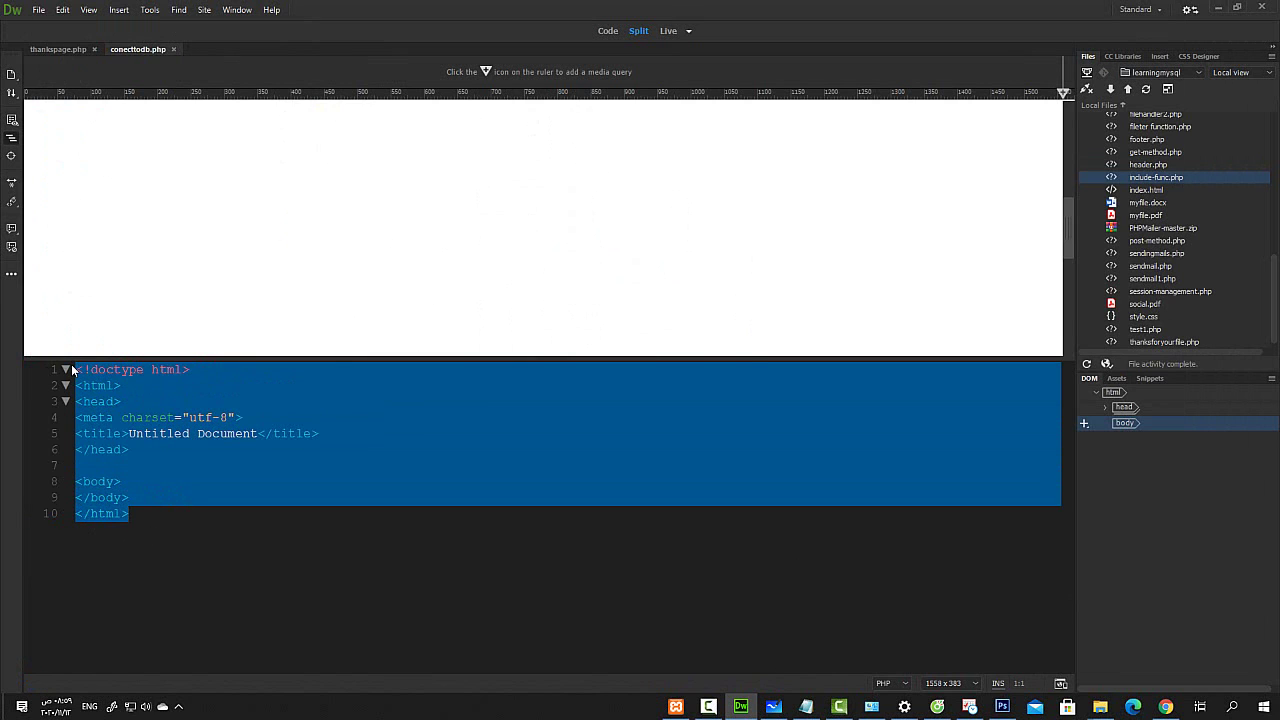
pyautogui.hotkey('ctrl', 'v')
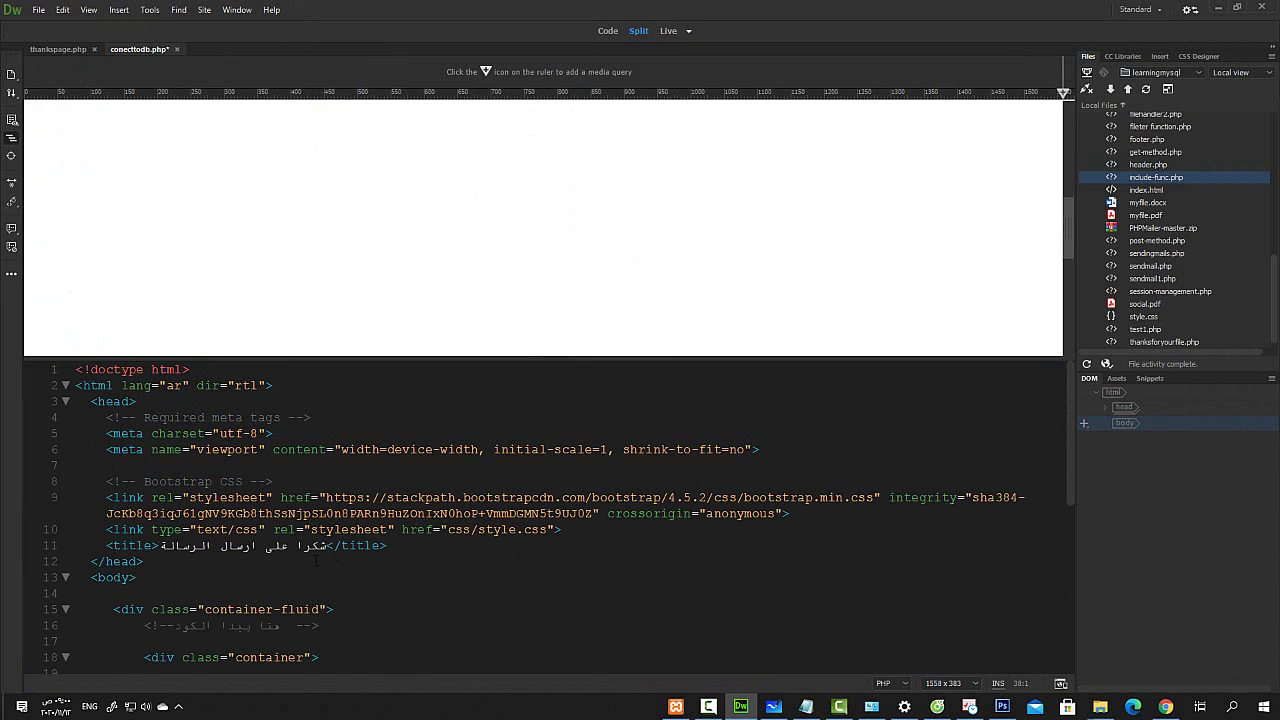
pyautogui.click(531, 314)
pyautogui.hotkey('ctrl', 'shift', 'u')
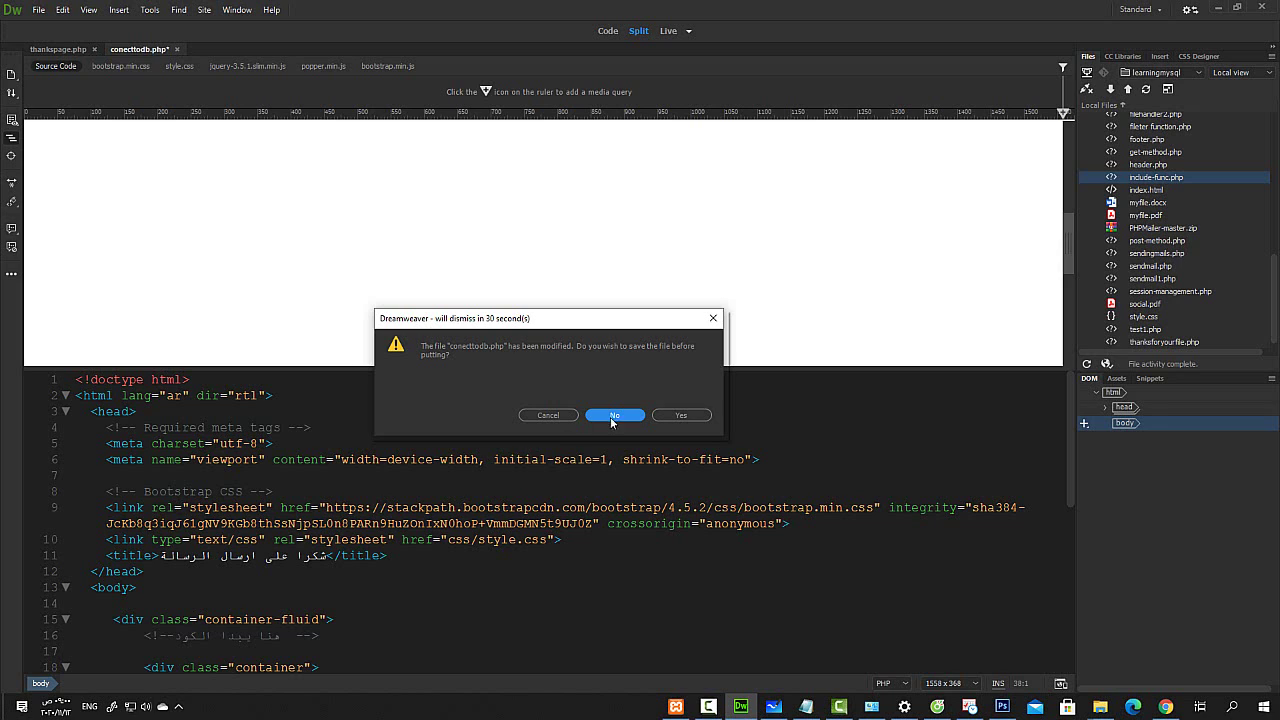
pyautogui.click(668, 415)
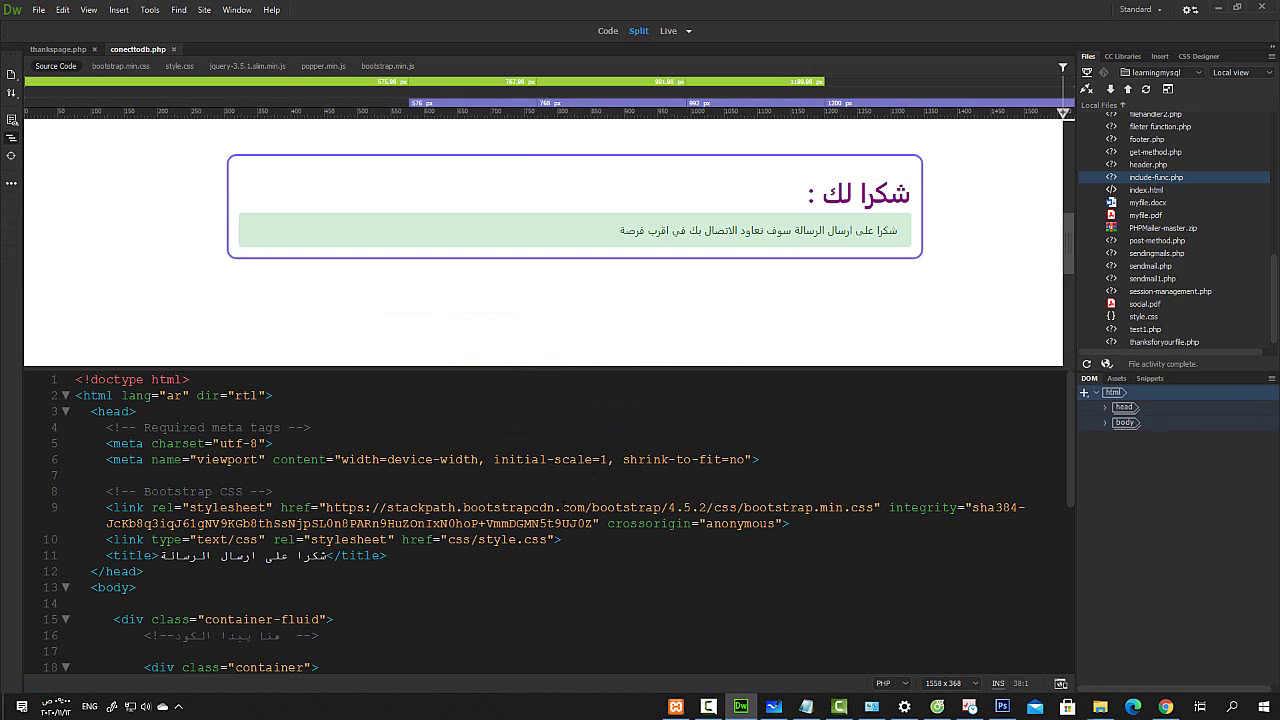
# Change the page title in conecttodb.php to "الاتصال بقاعدة البيانات"
pyautogui.moveTo(326, 556); pyautogui.dragTo(159, 557)
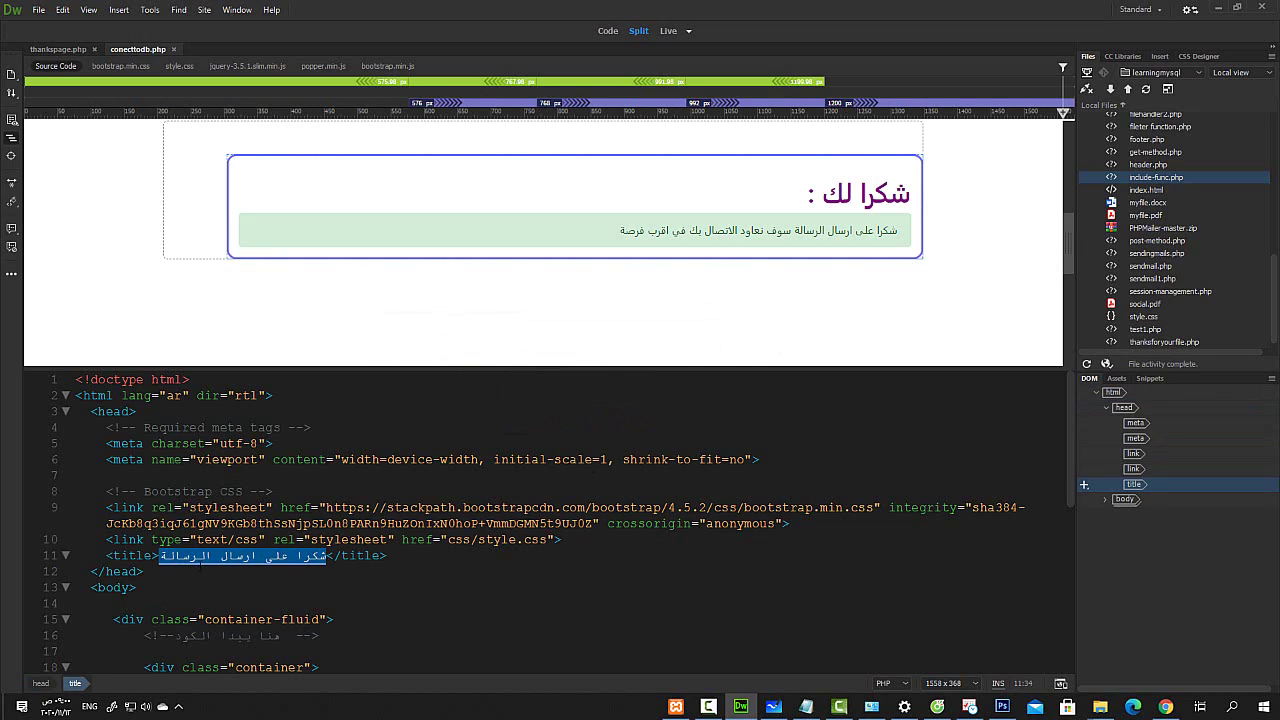
pyautogui.hotkey('alt', 'shift')
pyautogui.write('الاتص')
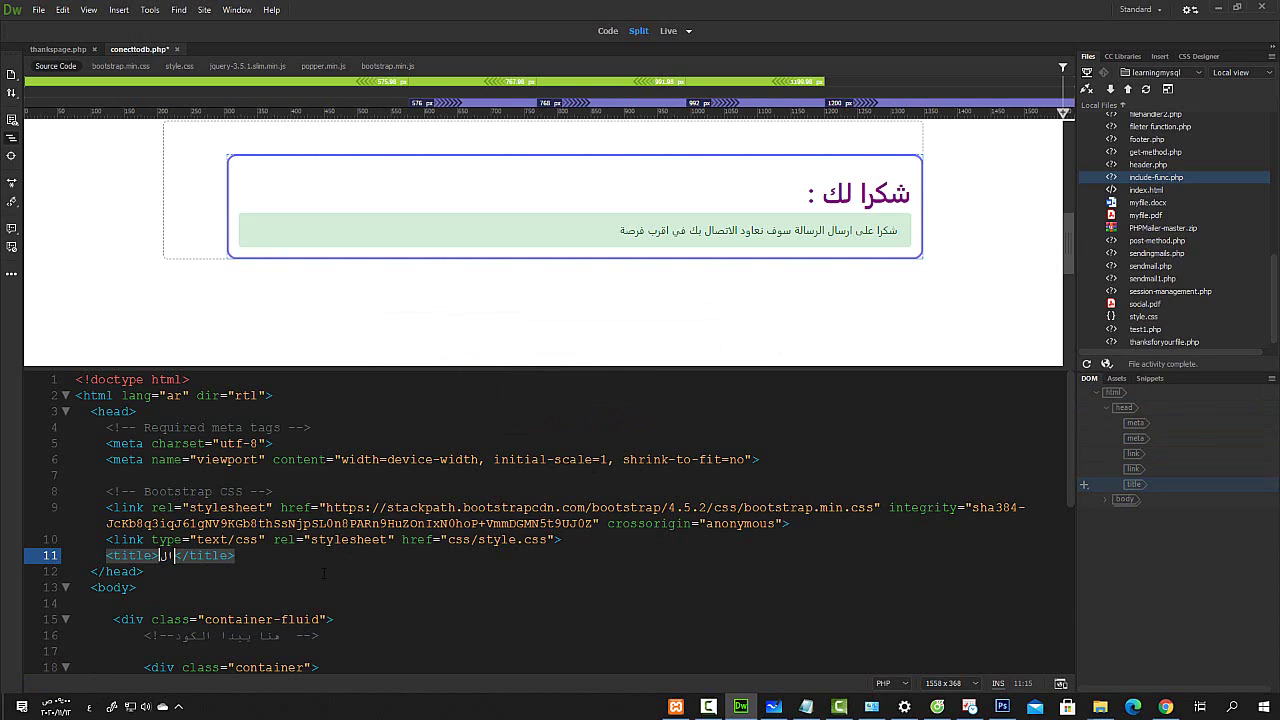
pyautogui.write('ال بنا')
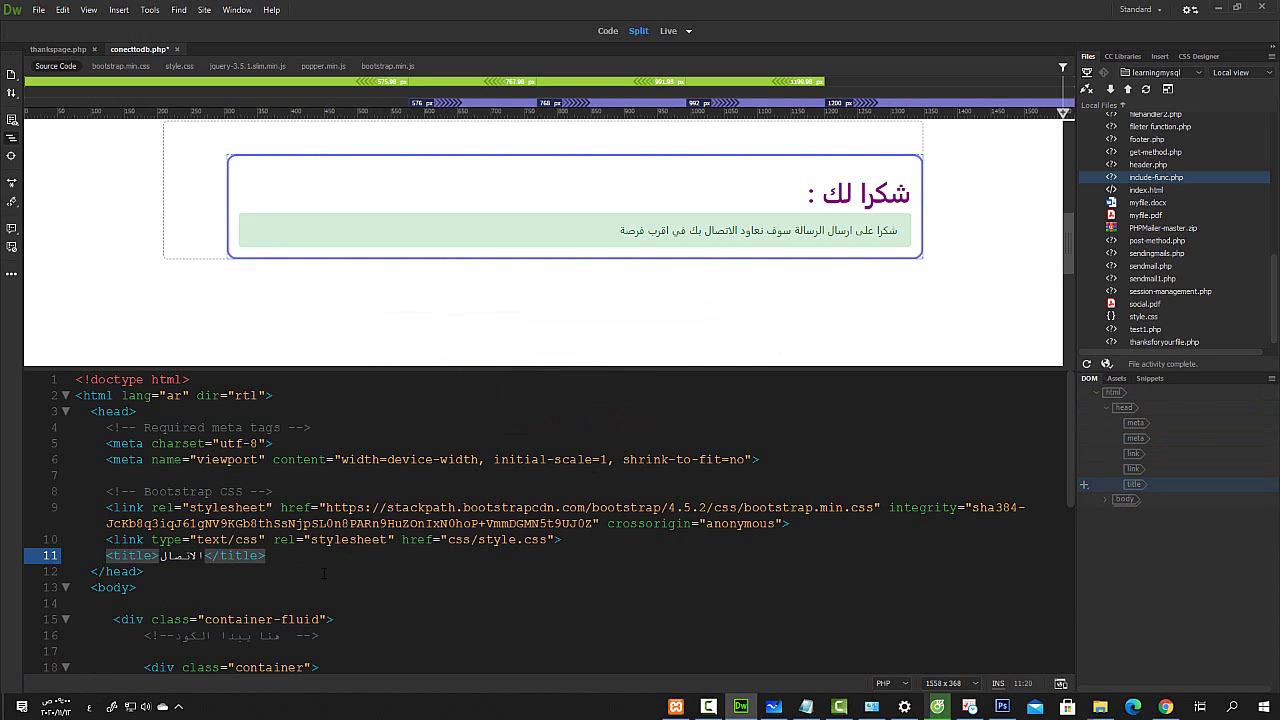
pyautogui.write('عدة البيا')
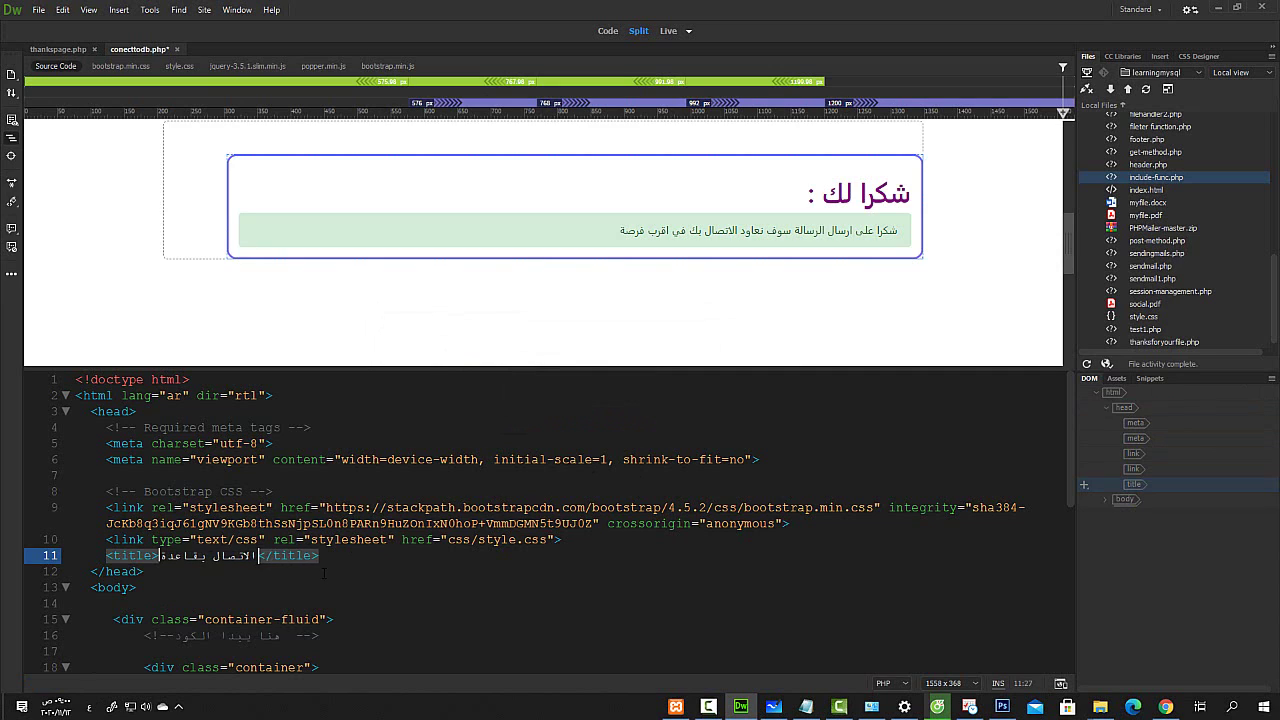
pyautogui.write('نات')
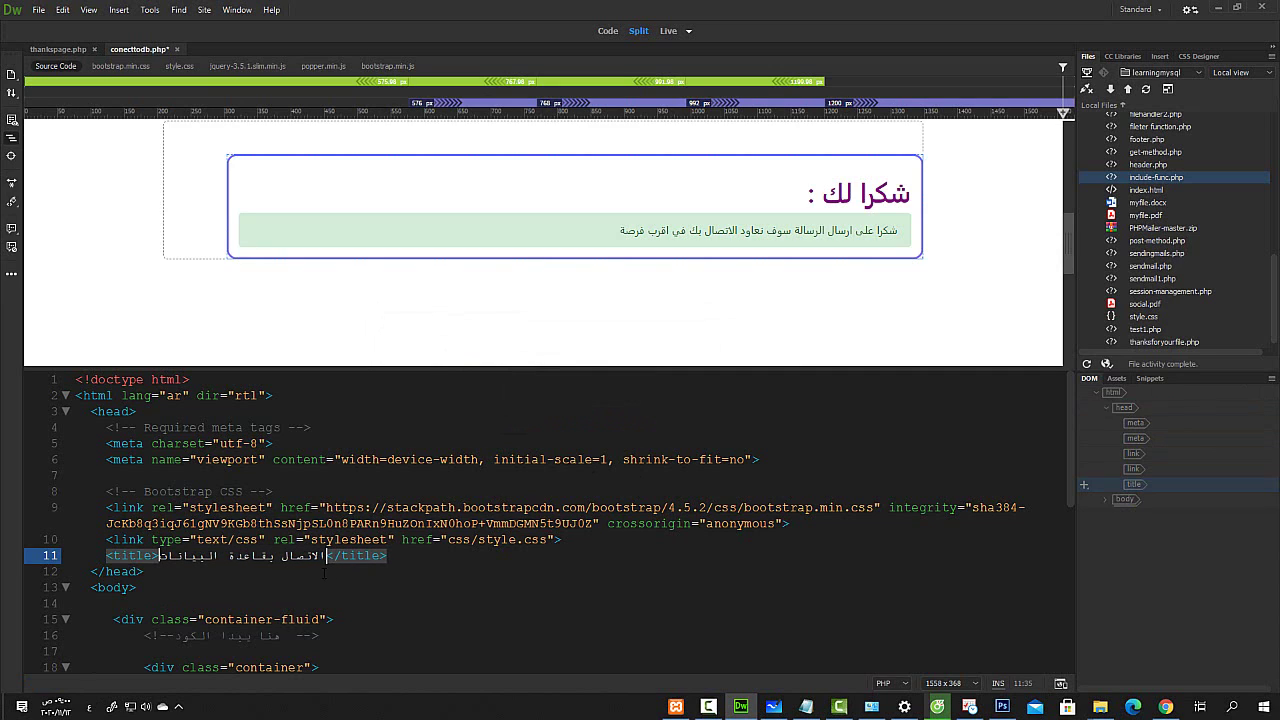
pyautogui.press('Down')
pyautogui.scroll(-4, 306, 577)
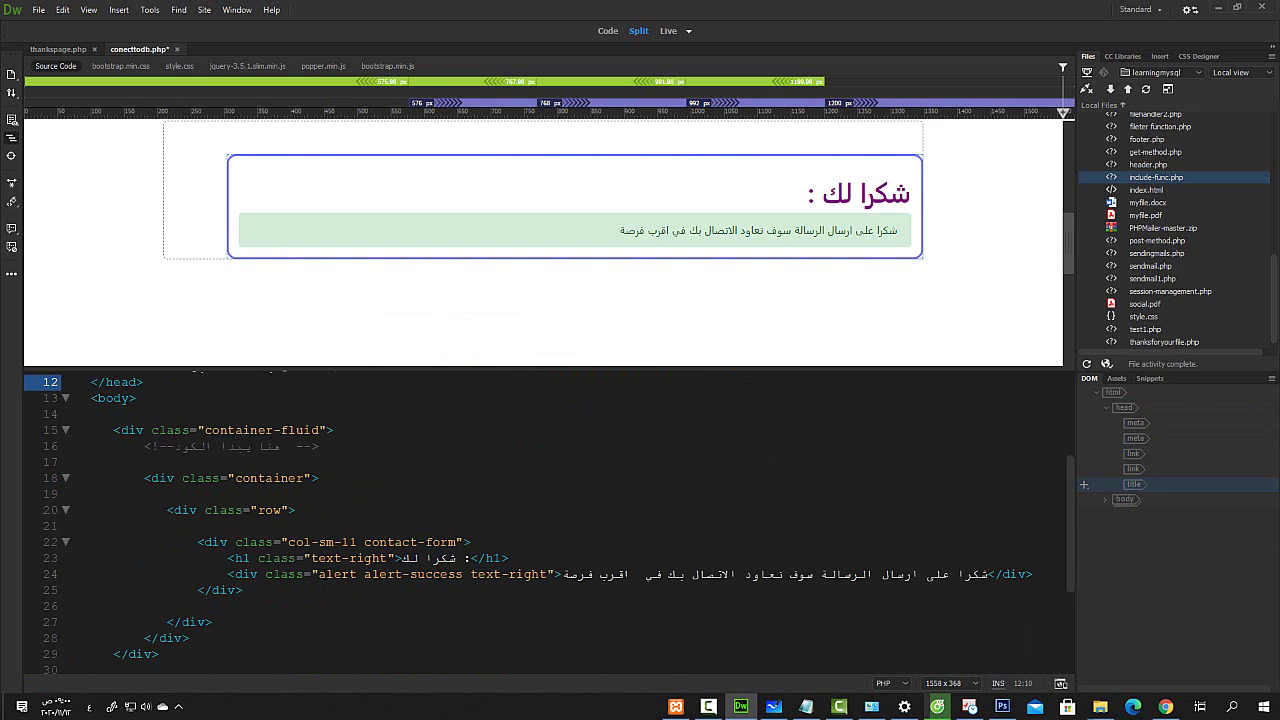